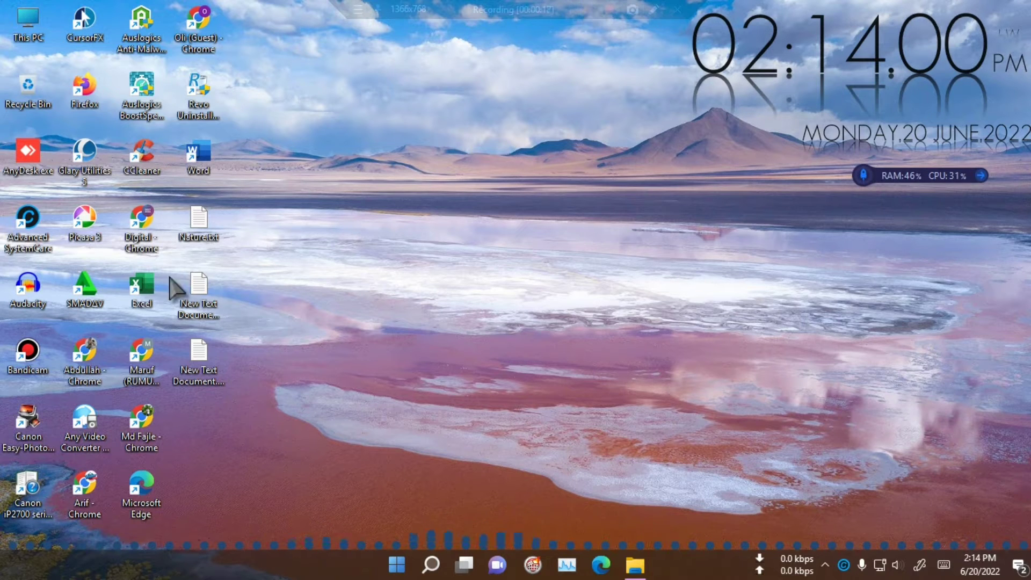
Step: Launch Excel and create a new blank workbook, Book1
{"action": "double_click", "coordinate": [143, 284]}
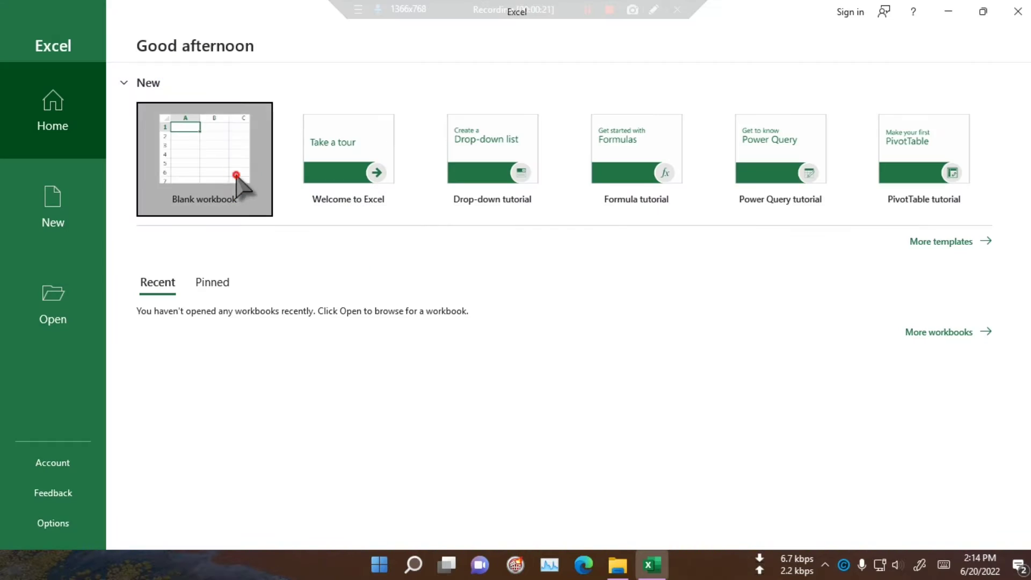
{"action": "left_click", "coordinate": [237, 231]}
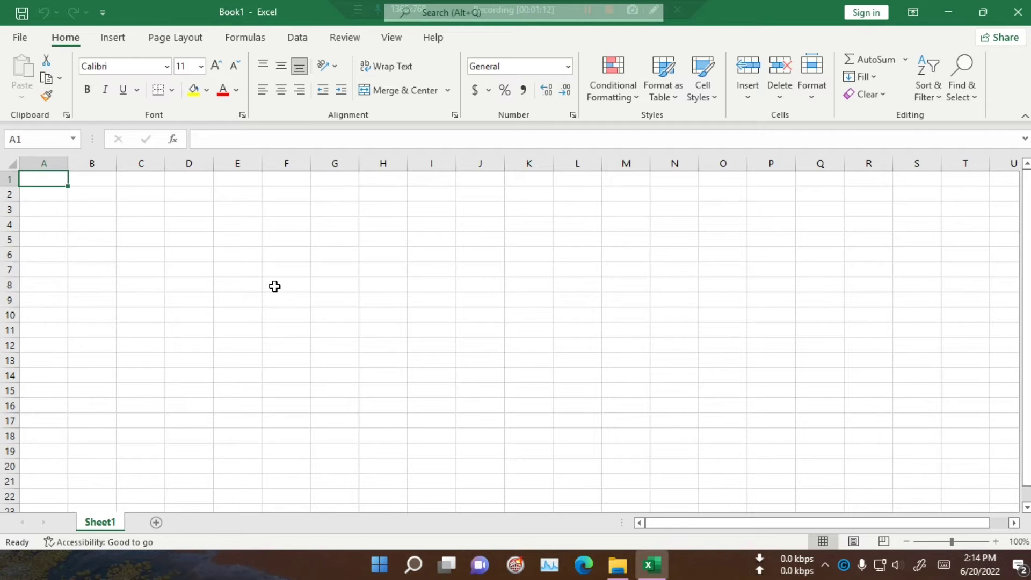
Step: Enter 'this is' in cell E5, then reopen E5 for editing
{"action": "left_click", "coordinate": [258, 285]}
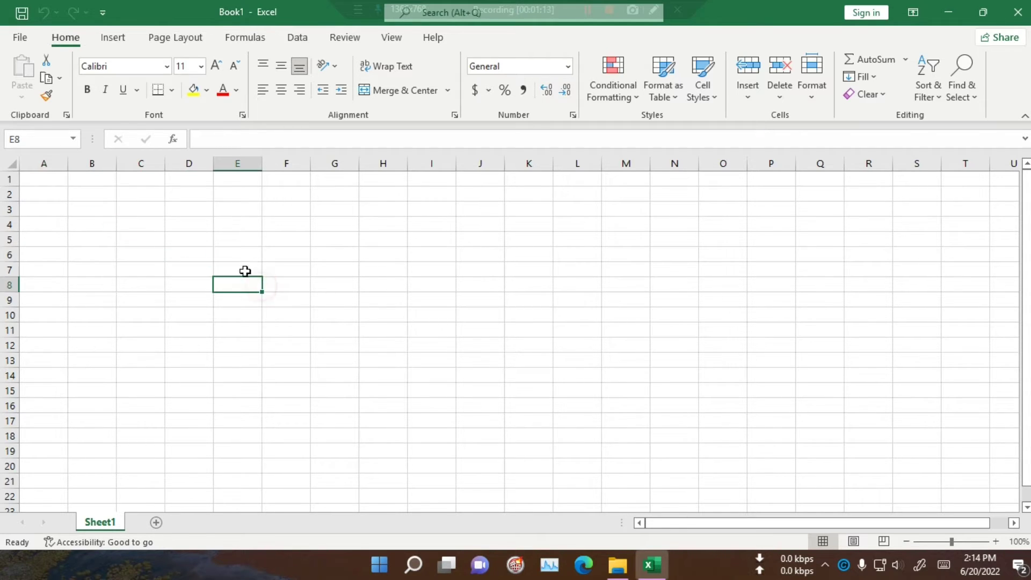
{"action": "left_click", "coordinate": [244, 242]}
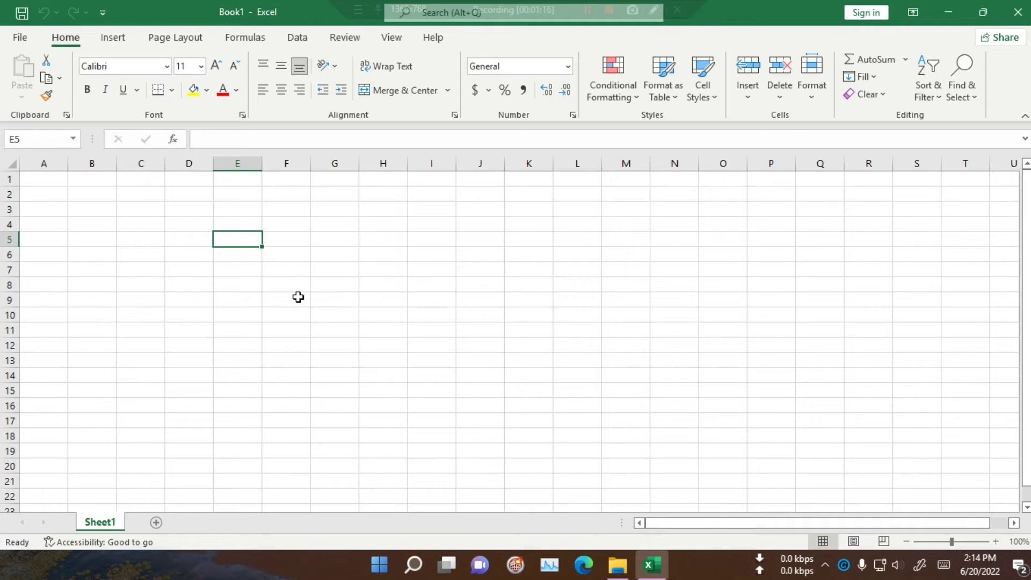
{"action": "type", "text": "thi"}
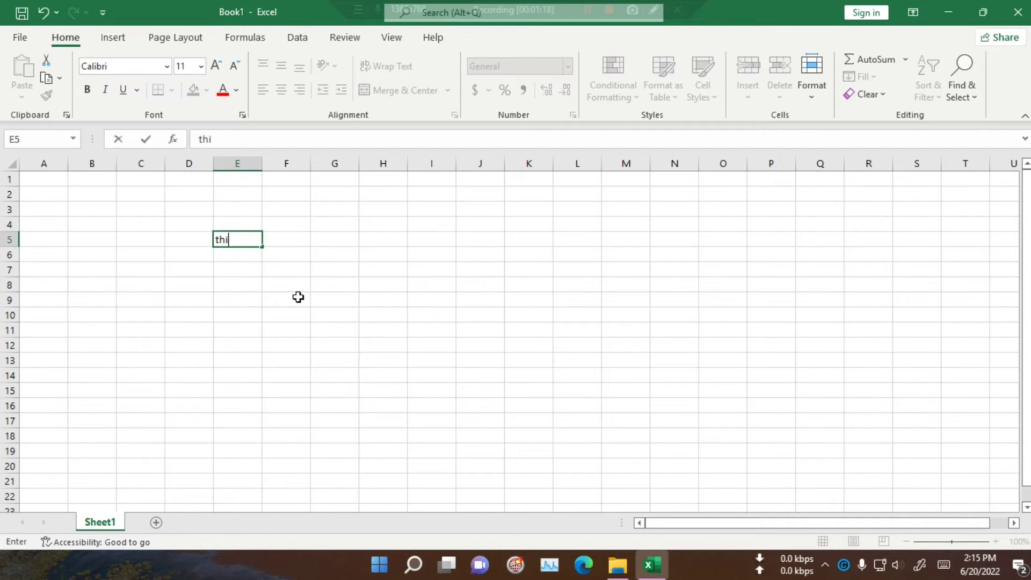
{"action": "type", "text": "s  is"}
{"action": "key", "text": "Return"}
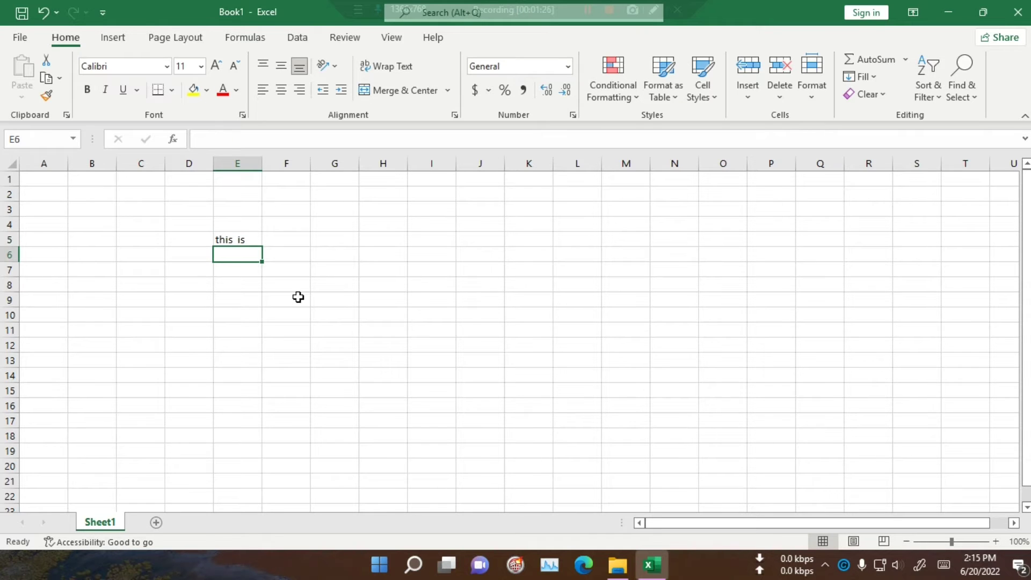
{"action": "key", "text": "Up"}
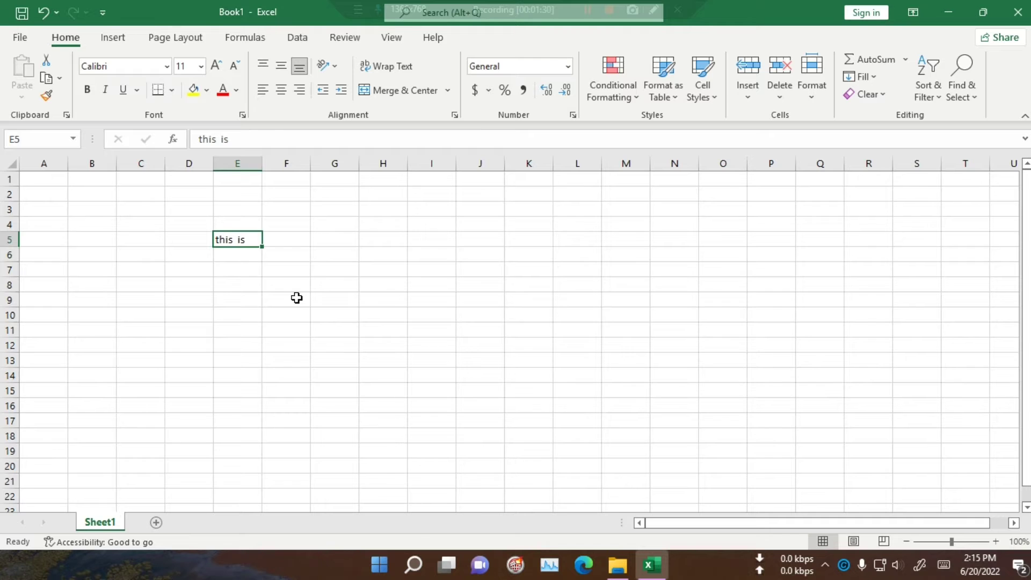
{"action": "left_click", "coordinate": [242, 298]}
{"action": "left_click", "coordinate": [237, 242]}
{"action": "double_click", "coordinate": [251, 242]}
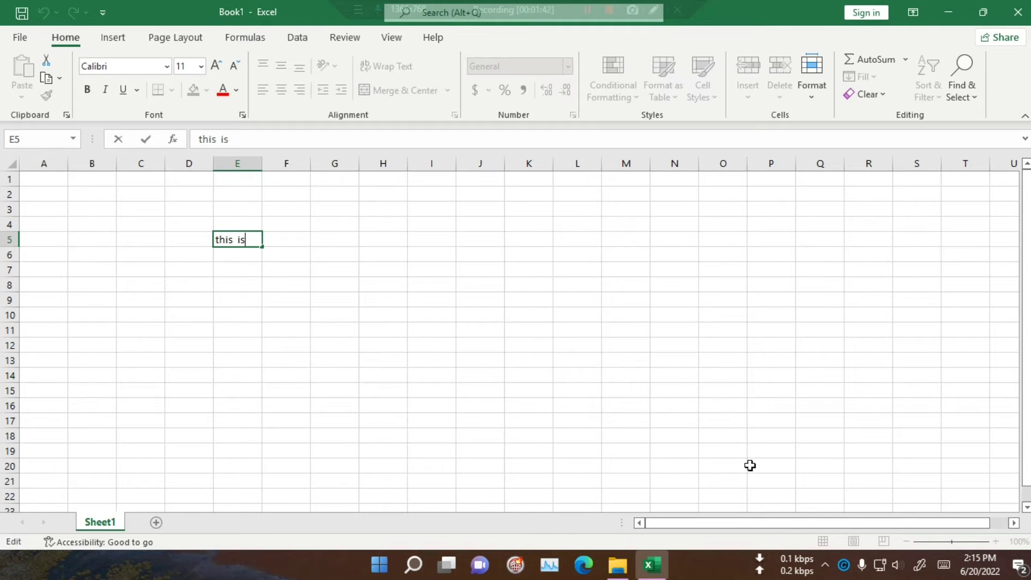
Step: Use the touch keyboard's Alt+Enter to add a second line 'my pen' below 'this is' in E5
{"action": "left_click", "coordinate": [944, 566]}
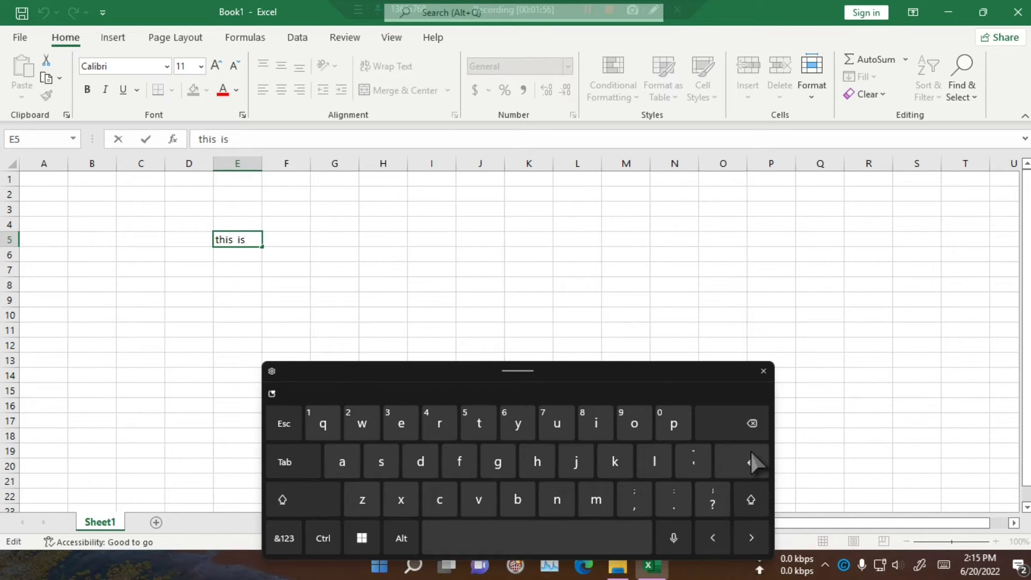
{"action": "left_click", "coordinate": [403, 540]}
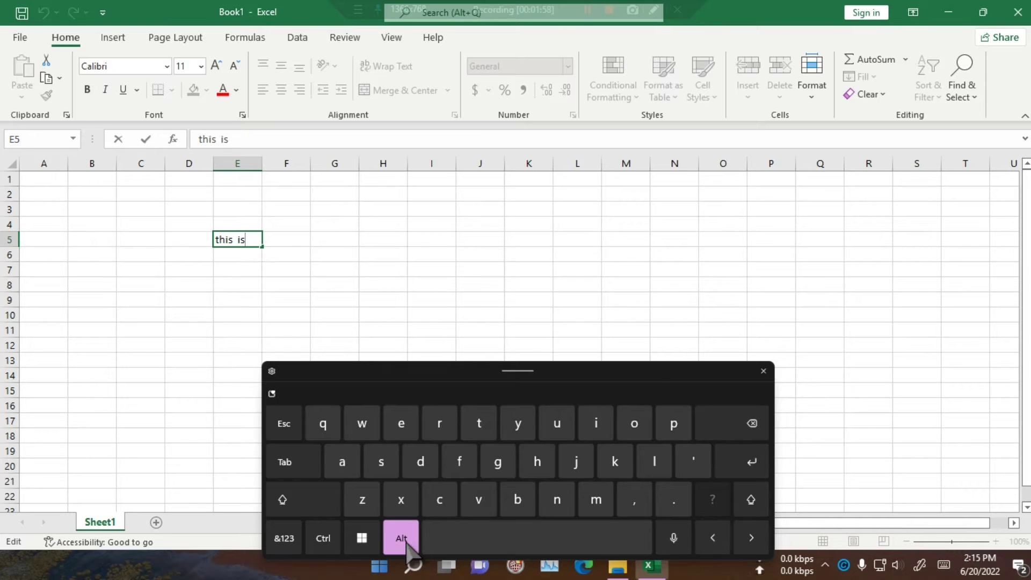
{"action": "left_click", "coordinate": [734, 464]}
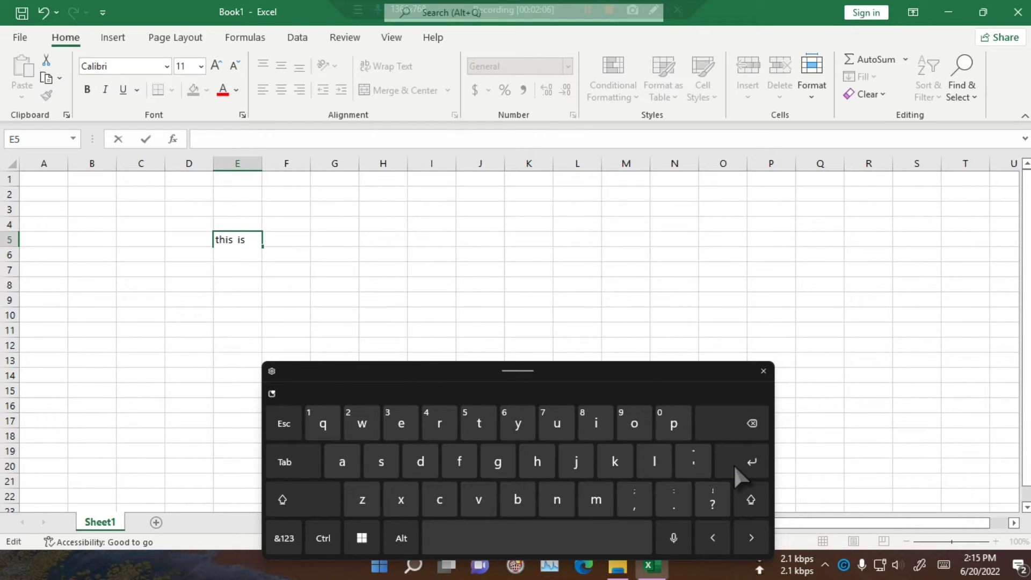
{"action": "type", "text": "my pen"}
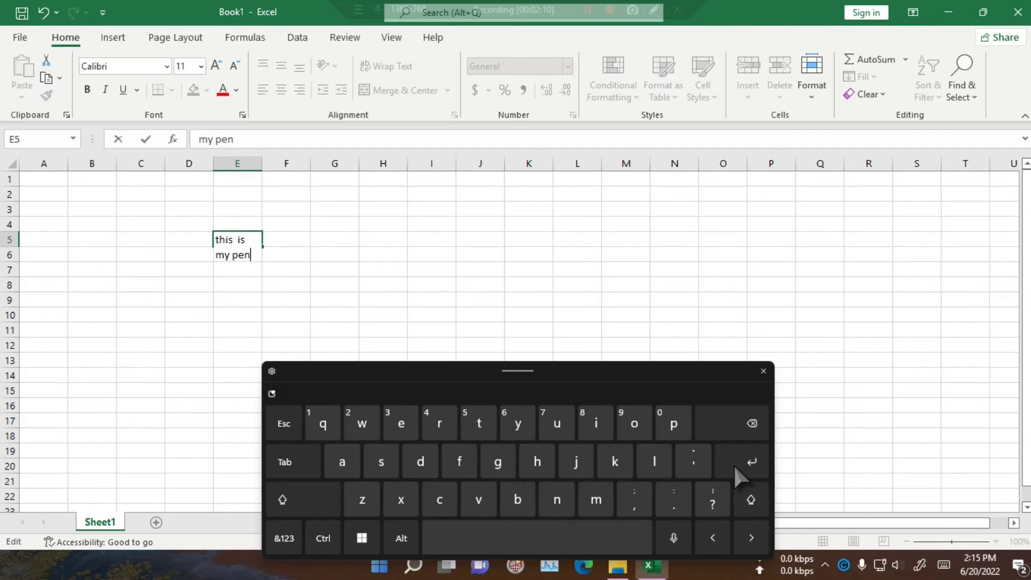
{"action": "left_click", "coordinate": [742, 463]}
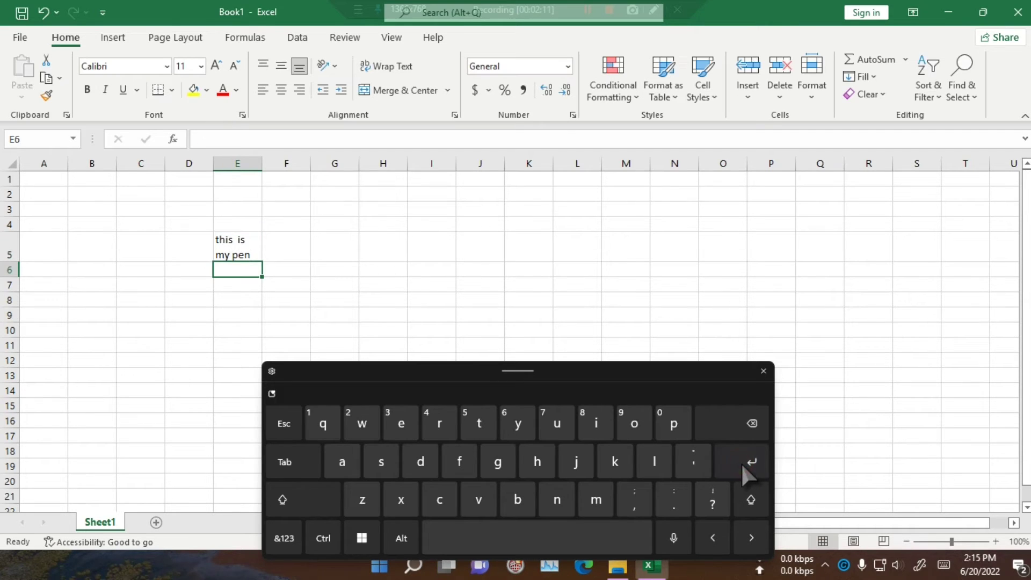
{"action": "left_click", "coordinate": [235, 252]}
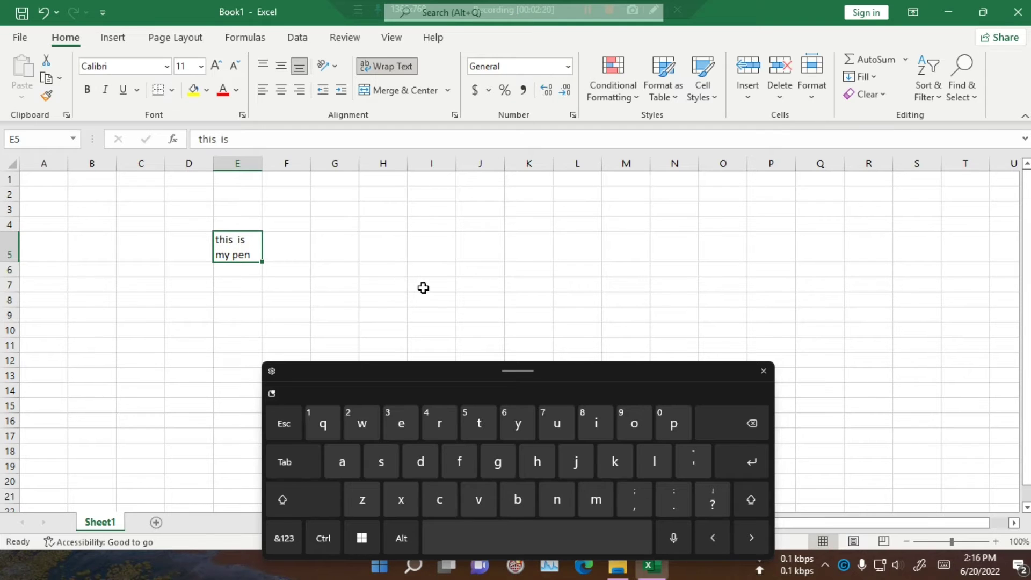
Step: Enter 'I' and 'am' on two lines in H2, then close the touch keyboard
{"action": "left_click", "coordinate": [391, 200]}
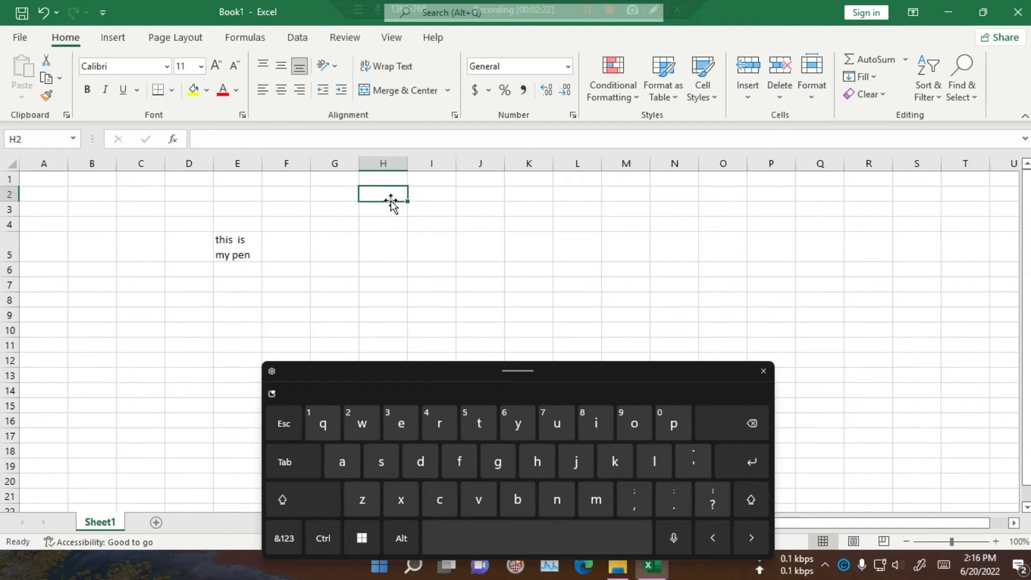
{"action": "type", "text": "I"}
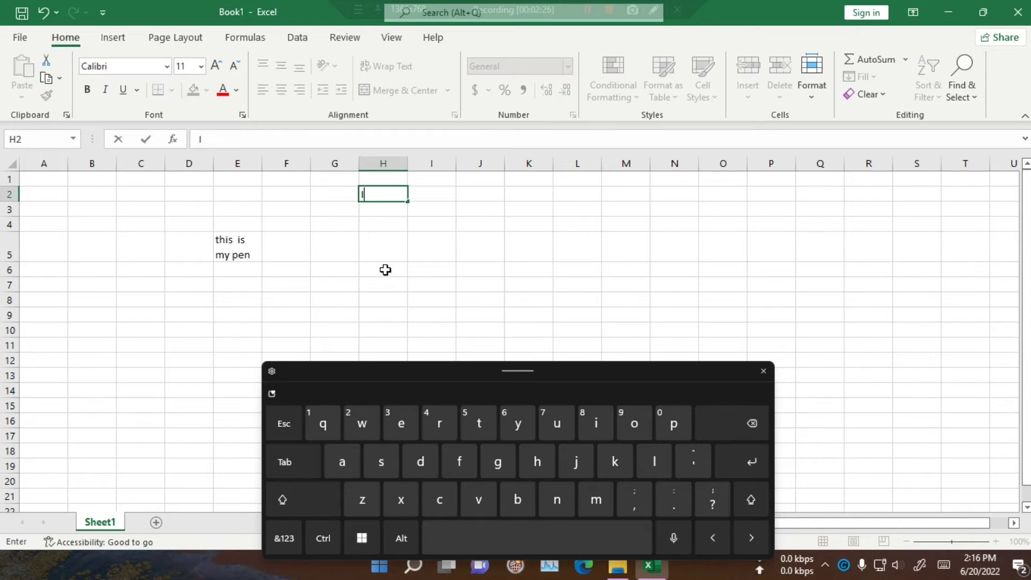
{"action": "left_click", "coordinate": [401, 538]}
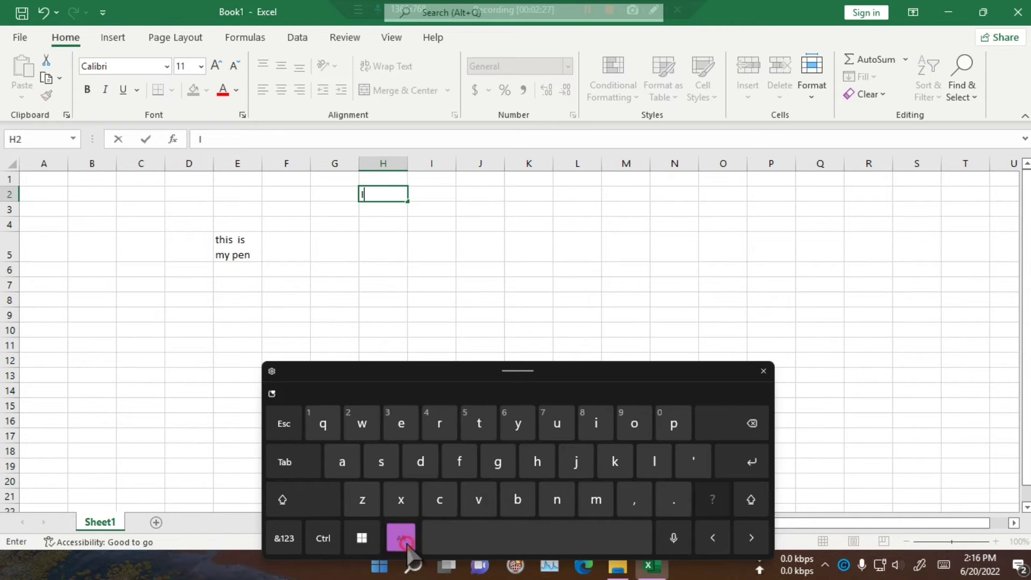
{"action": "left_click", "coordinate": [736, 460]}
{"action": "type", "text": "a"}
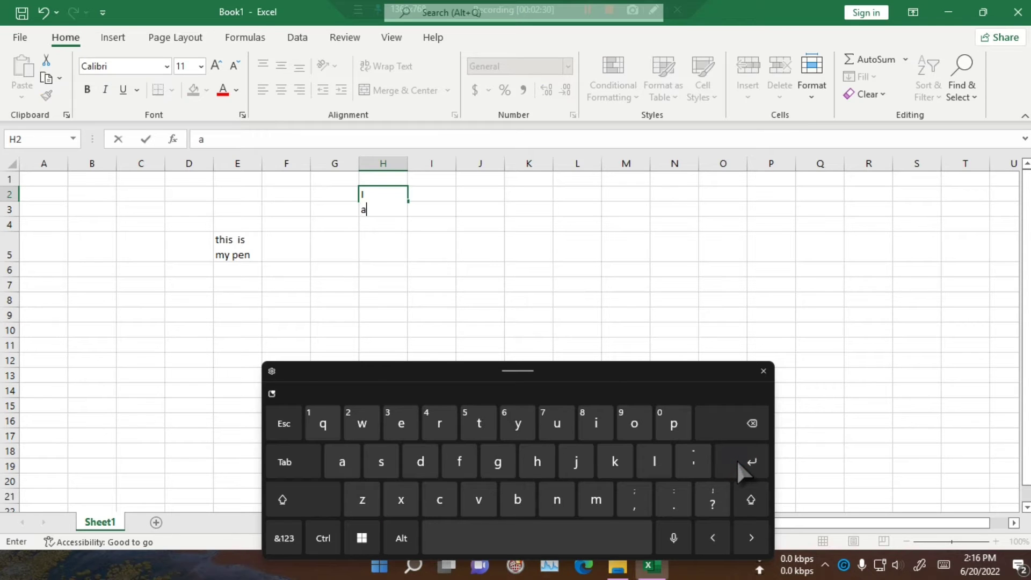
{"action": "type", "text": "m"}
{"action": "left_click", "coordinate": [736, 460]}
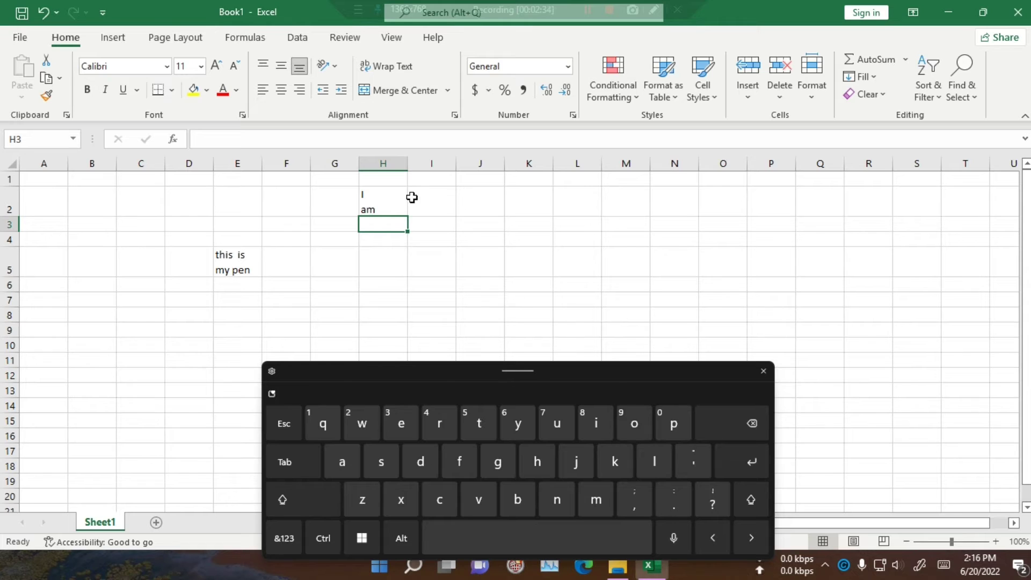
{"action": "left_click", "coordinate": [387, 201]}
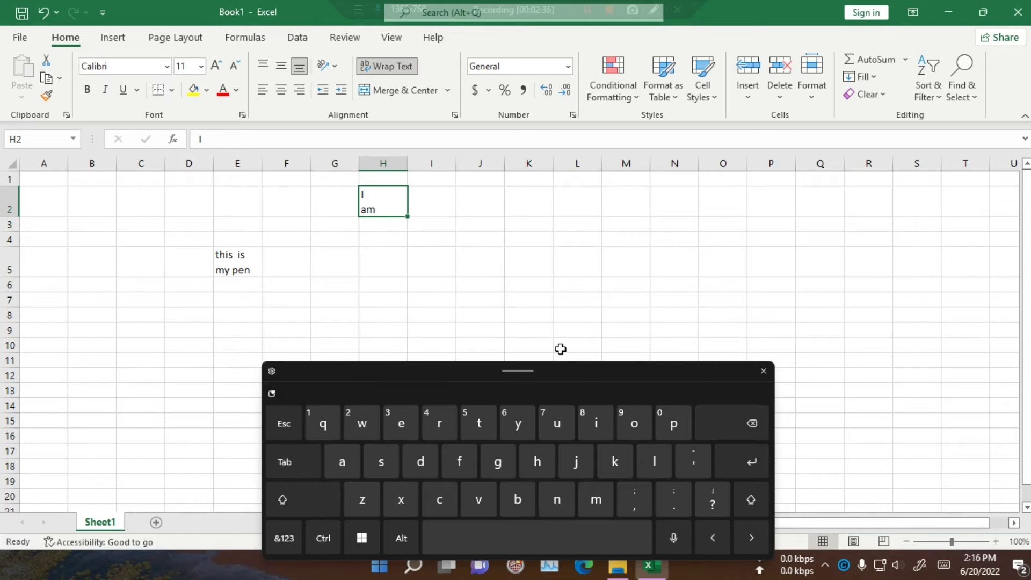
{"action": "left_click", "coordinate": [764, 371]}
{"action": "left_click", "coordinate": [450, 334]}
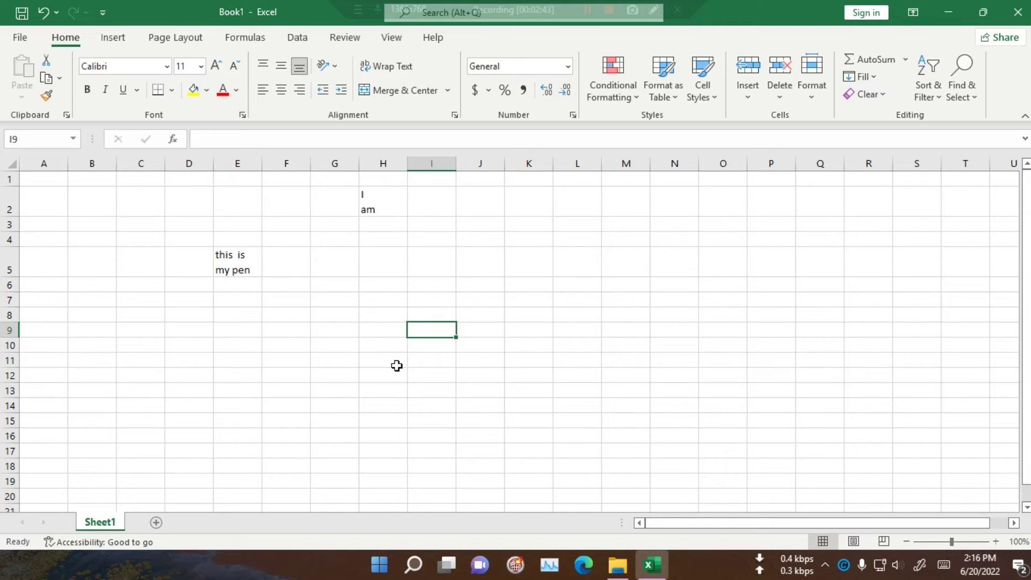
{"action": "left_click", "coordinate": [396, 366]}
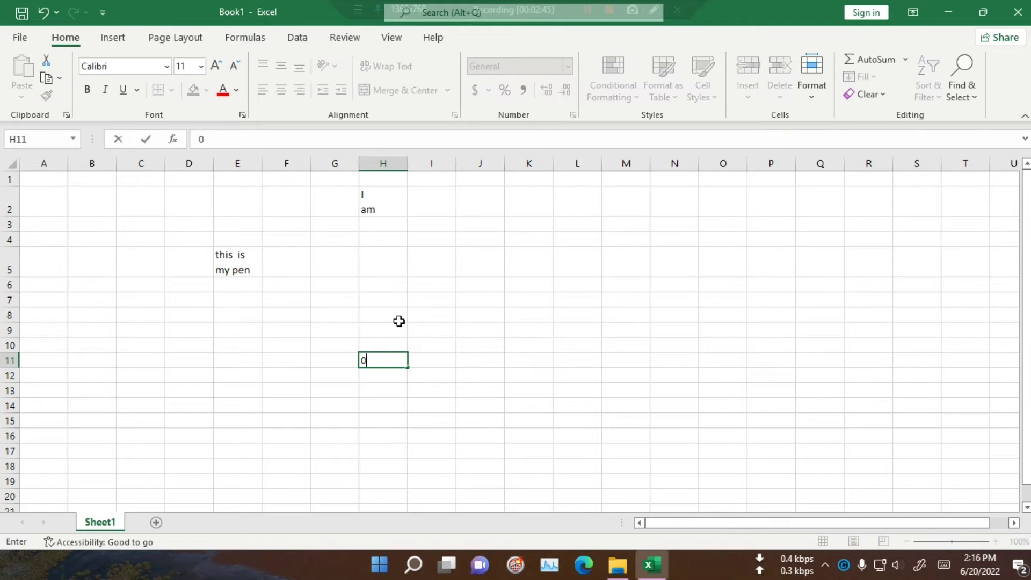
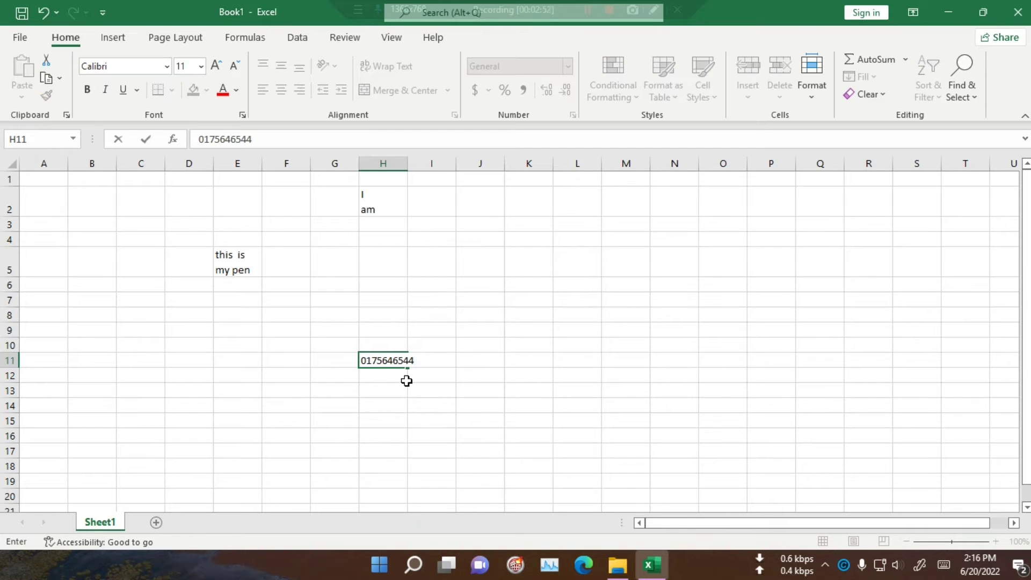
{"action": "left_click", "coordinate": [394, 441]}
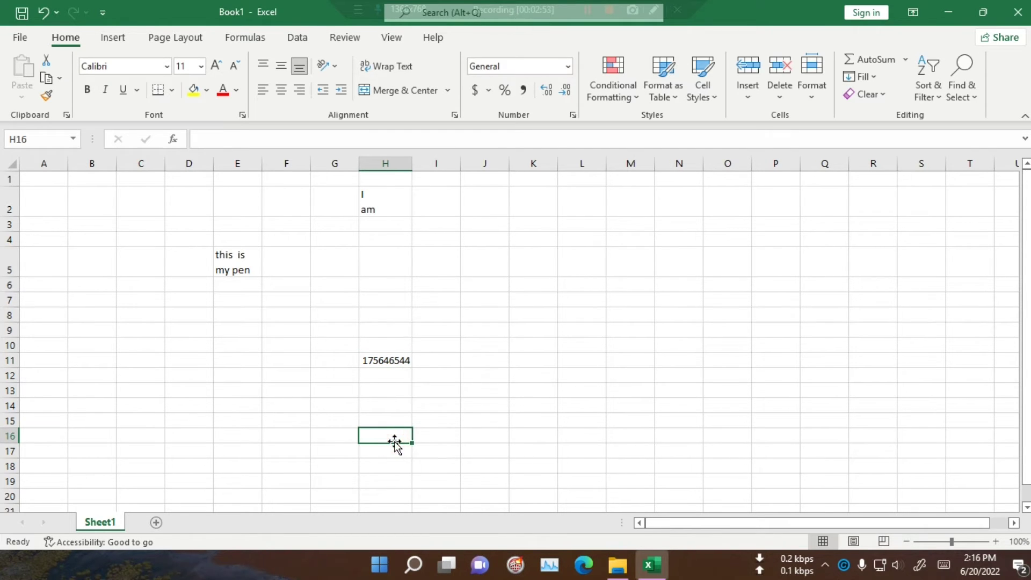
{"action": "left_click", "coordinate": [382, 359]}
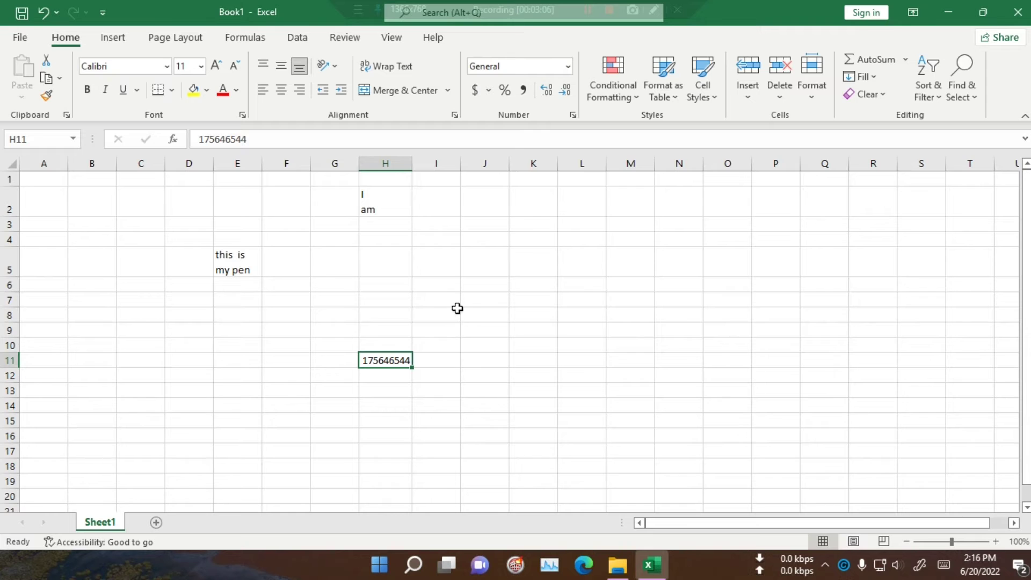
{"action": "left_click", "coordinate": [495, 305]}
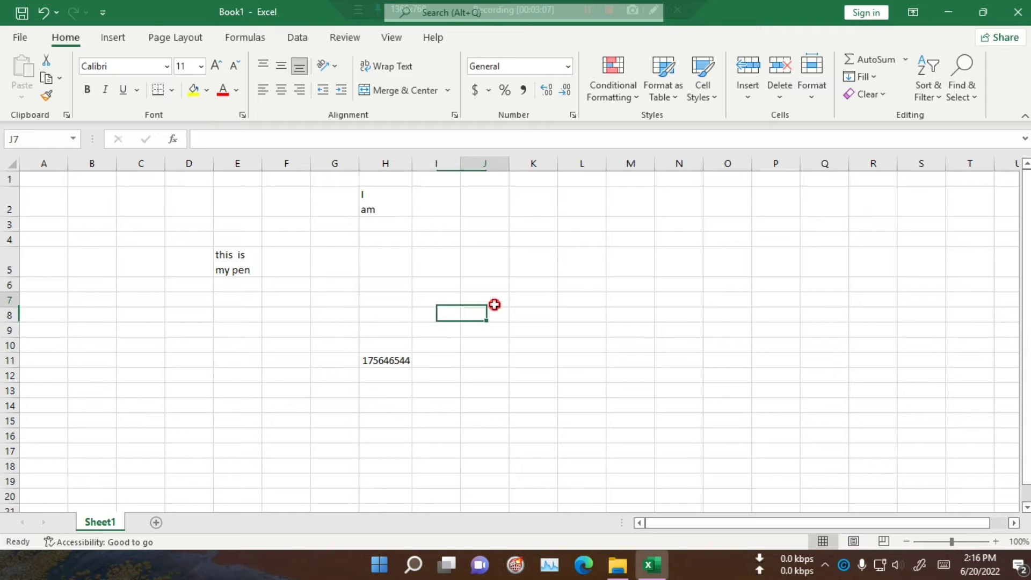
{"action": "left_click", "coordinate": [568, 66]}
{"action": "scroll", "coordinate": [561, 268], "scroll_direction": "down", "scroll_amount": 1}
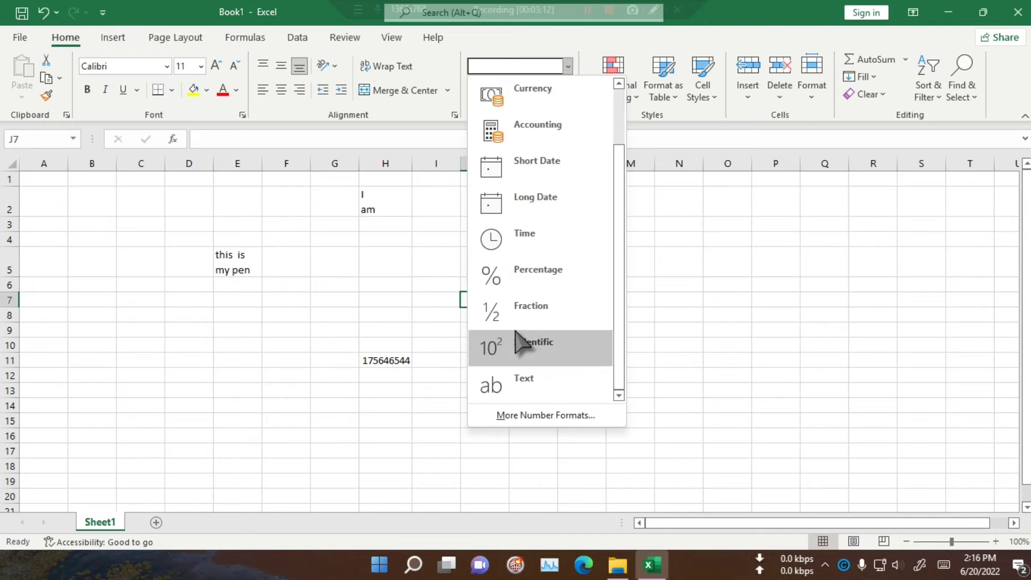
{"action": "left_click", "coordinate": [529, 390]}
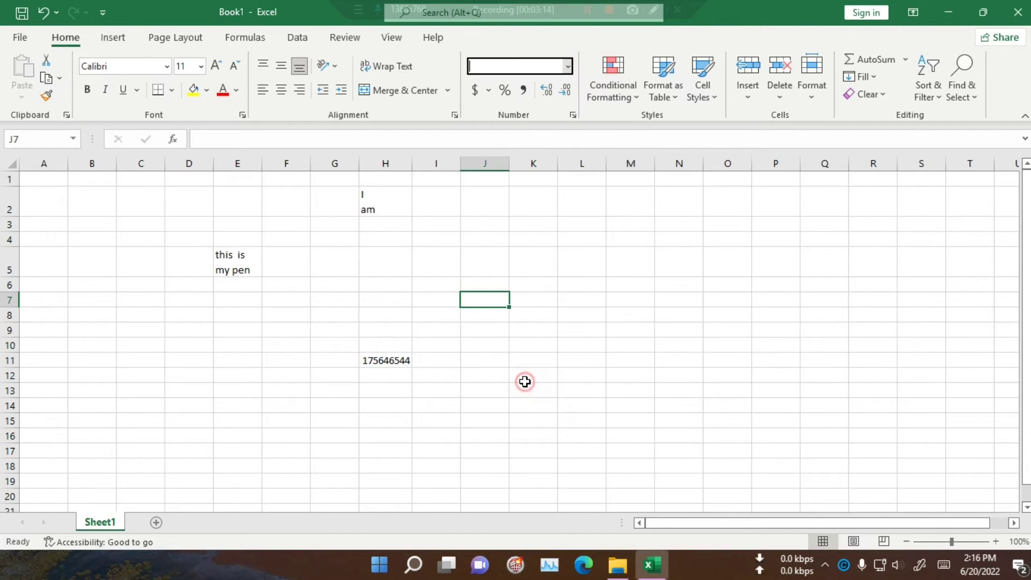
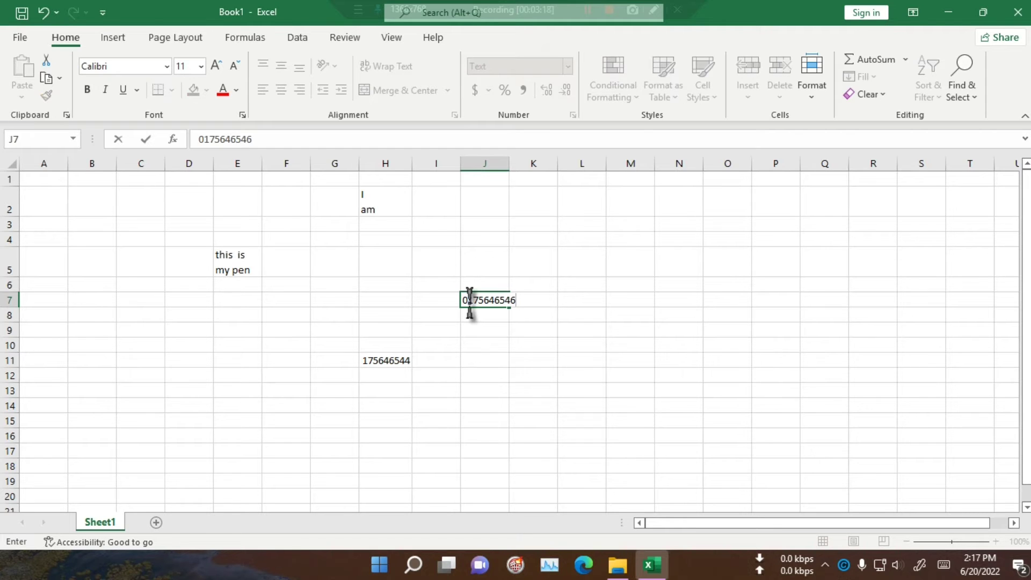
{"action": "left_click", "coordinate": [540, 401]}
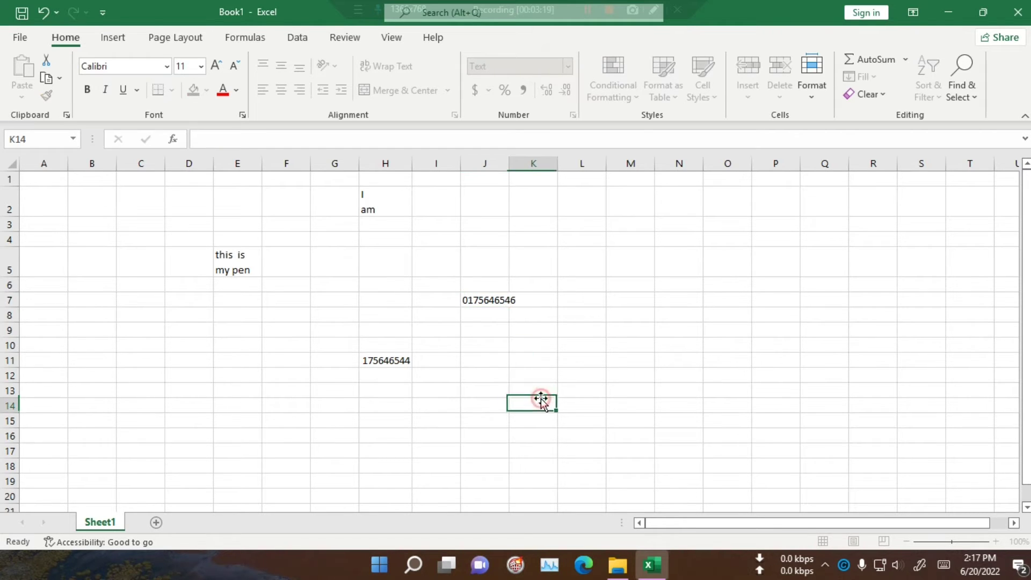
{"action": "left_click", "coordinate": [478, 297]}
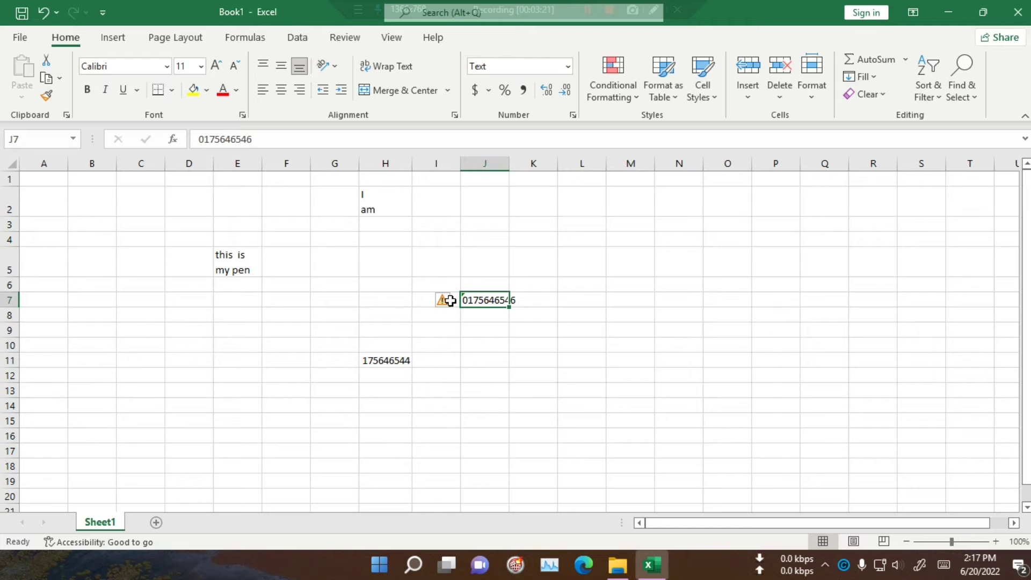
Step: Ignore the number-stored-as-text error on J7 and widen column J
{"action": "mouse_move", "coordinate": [445, 307]}
{"action": "mouse_move", "coordinate": [451, 302]}
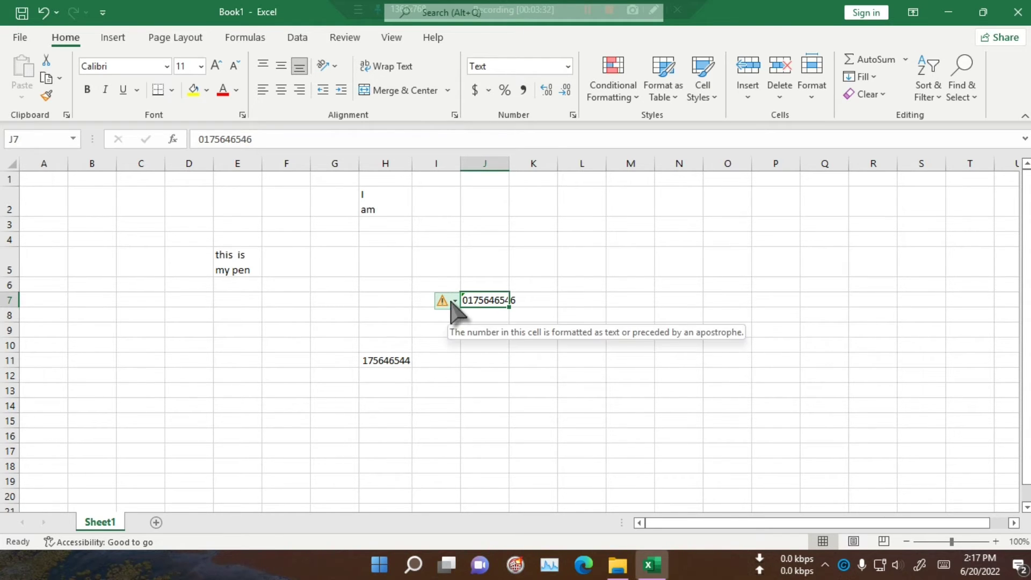
{"action": "left_click", "coordinate": [472, 370]}
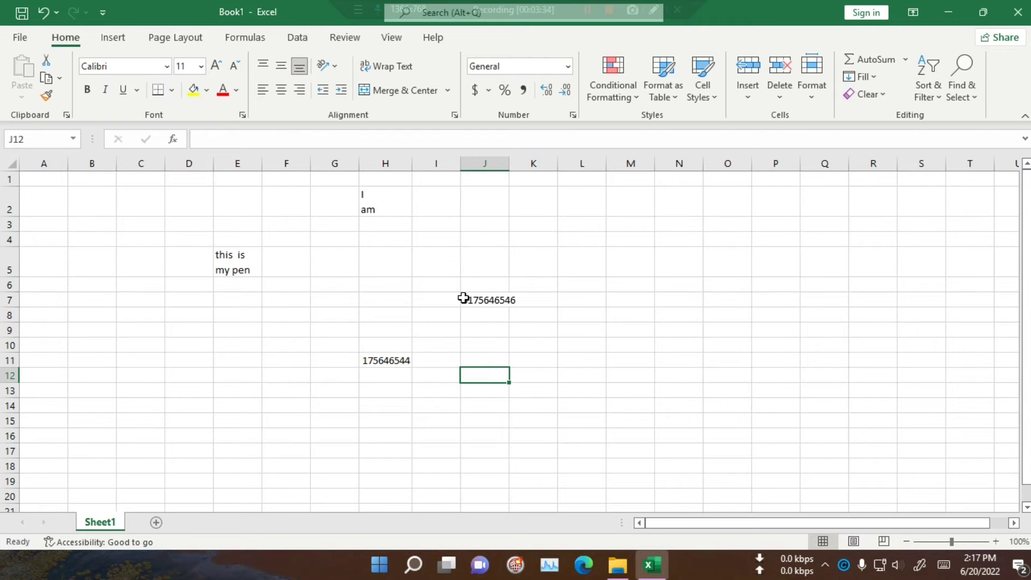
{"action": "left_click", "coordinate": [477, 300]}
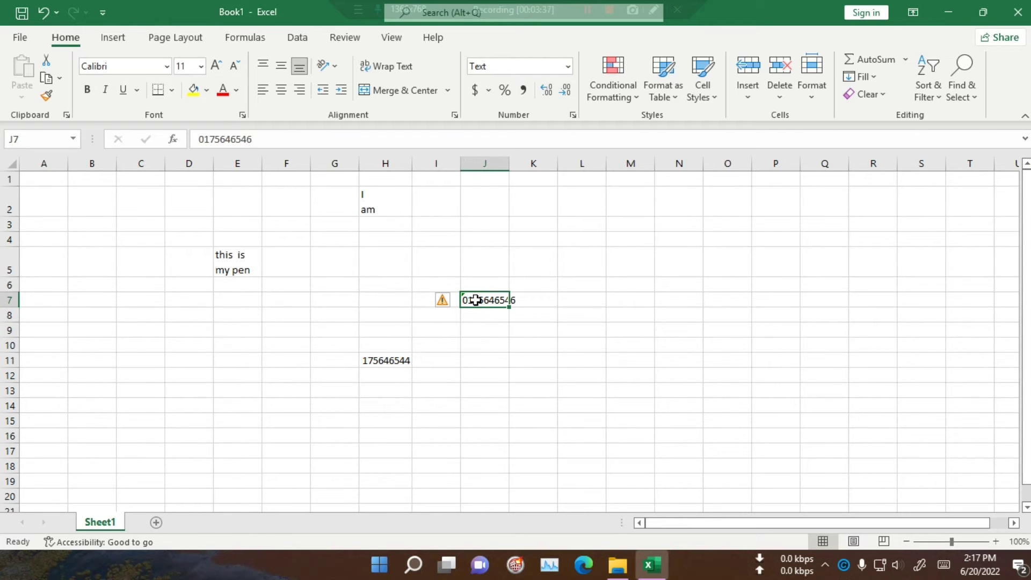
{"action": "left_click", "coordinate": [445, 302]}
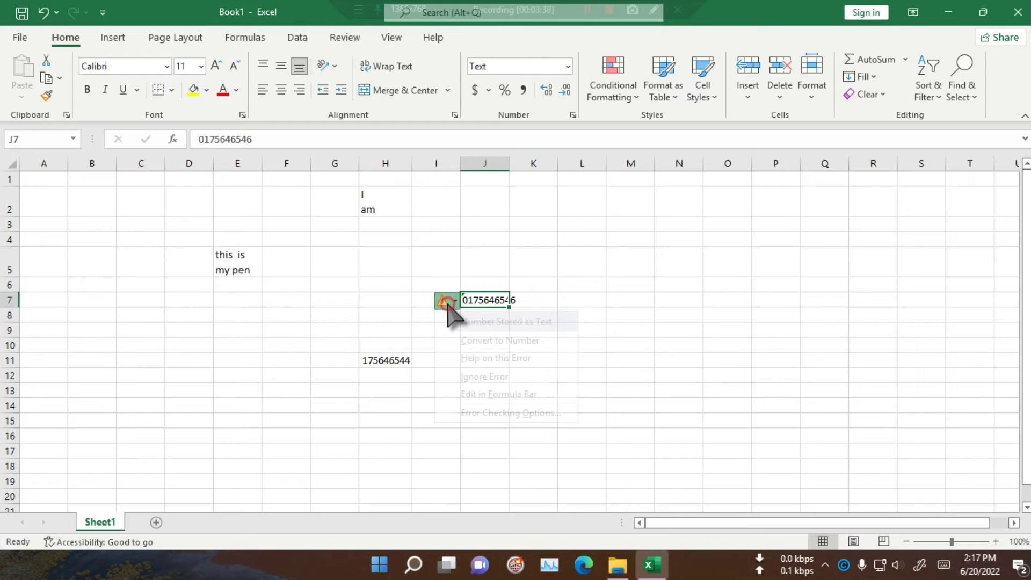
{"action": "left_click", "coordinate": [460, 378]}
{"action": "left_click", "coordinate": [585, 418]}
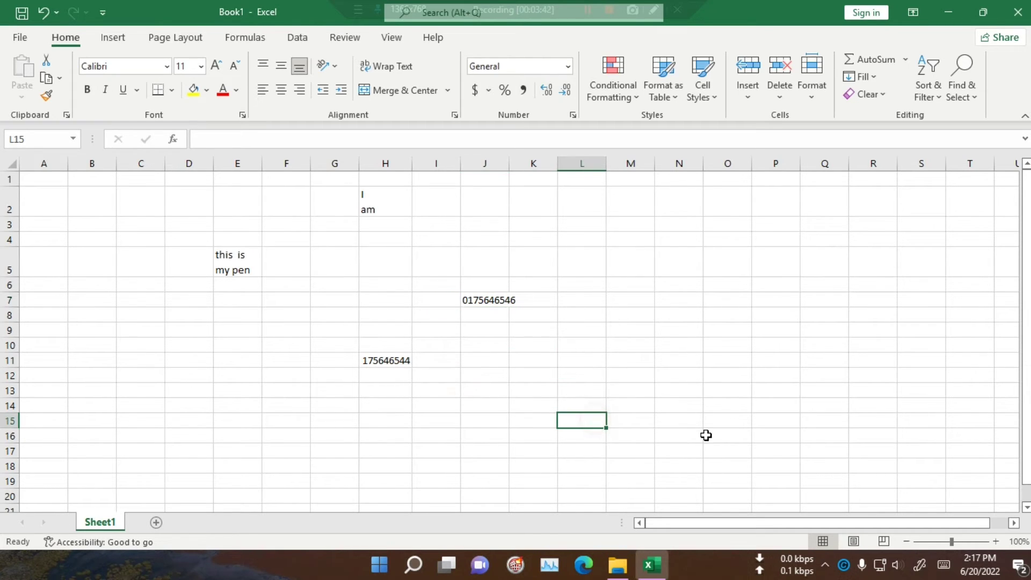
{"action": "left_click_drag", "start_coordinate": [511, 170], "coordinate": [544, 170]}
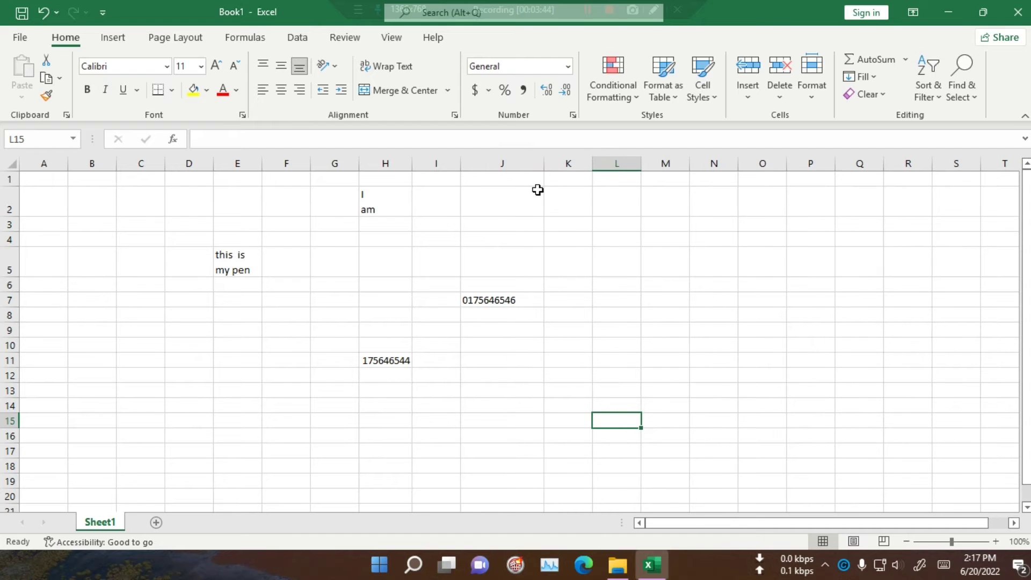
Step: Format J8 as Text and enter 051561
{"action": "left_click", "coordinate": [480, 311]}
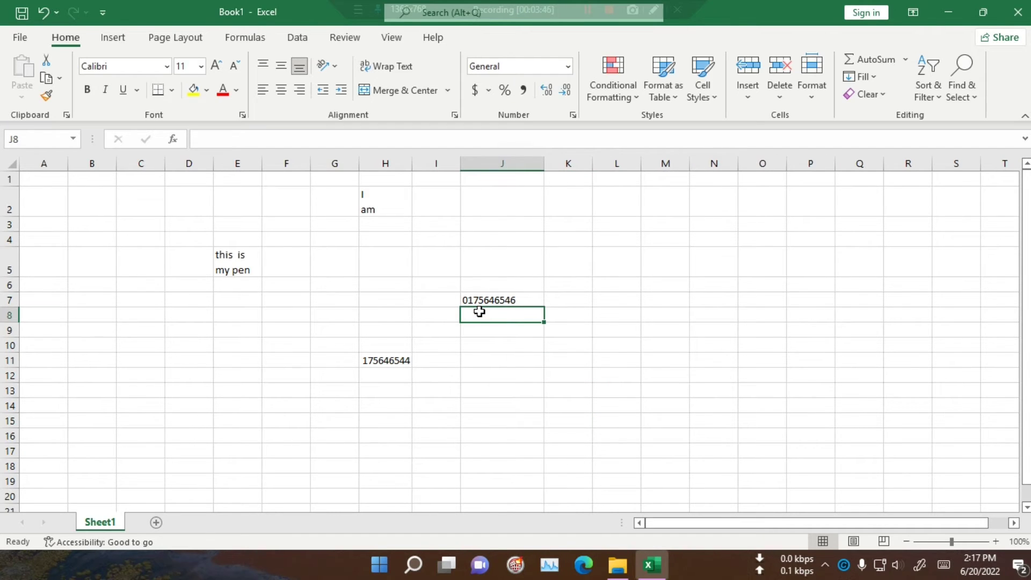
{"action": "left_click", "coordinate": [567, 66]}
{"action": "scroll", "coordinate": [534, 384], "scroll_direction": "down", "scroll_amount": 2}
{"action": "left_click", "coordinate": [530, 382]}
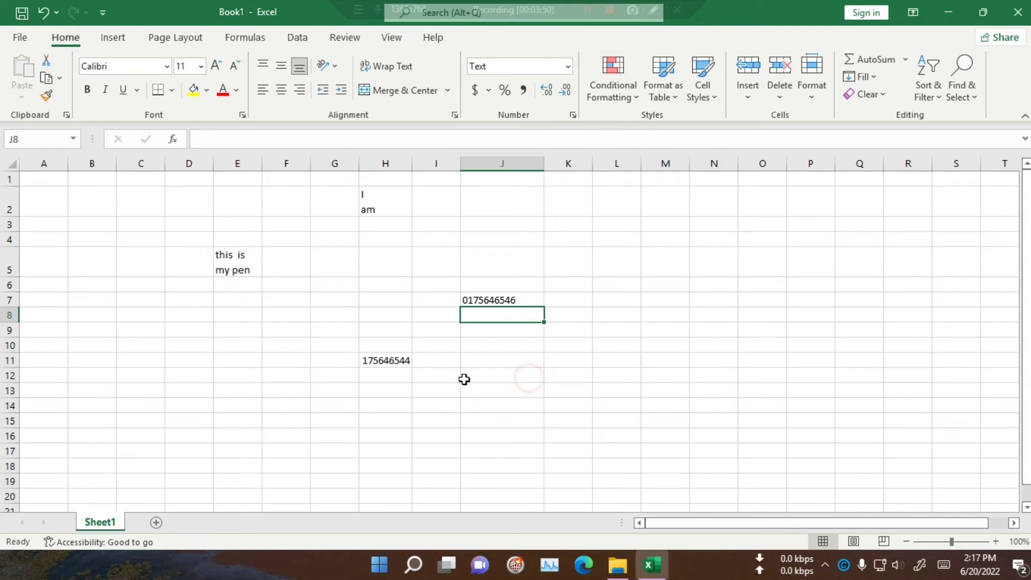
{"action": "type", "text": "051561"}
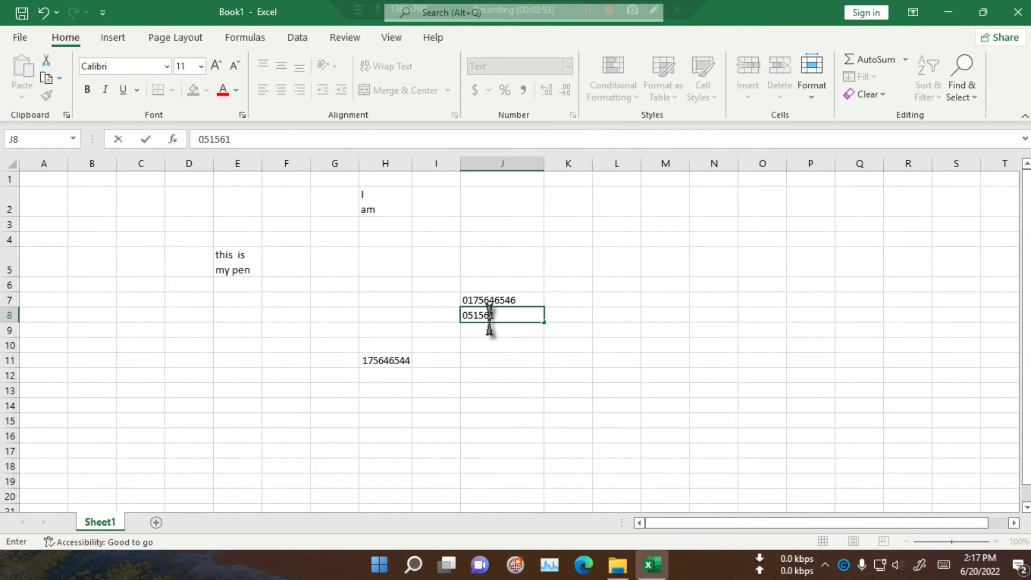
{"action": "left_click", "coordinate": [488, 366]}
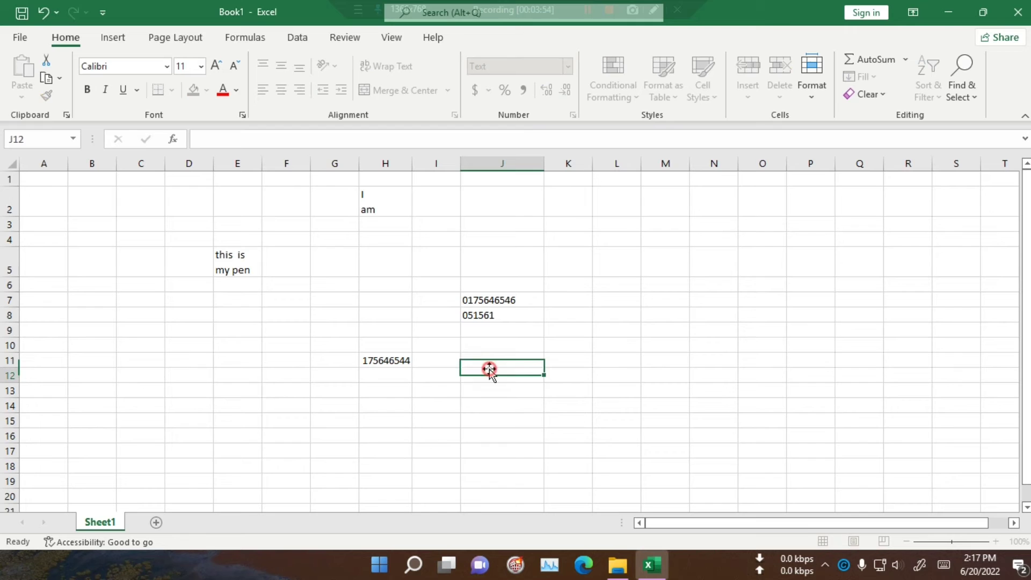
Step: Format J9 as Text and enter 0561651
{"action": "left_click", "coordinate": [479, 328]}
{"action": "left_click", "coordinate": [568, 66]}
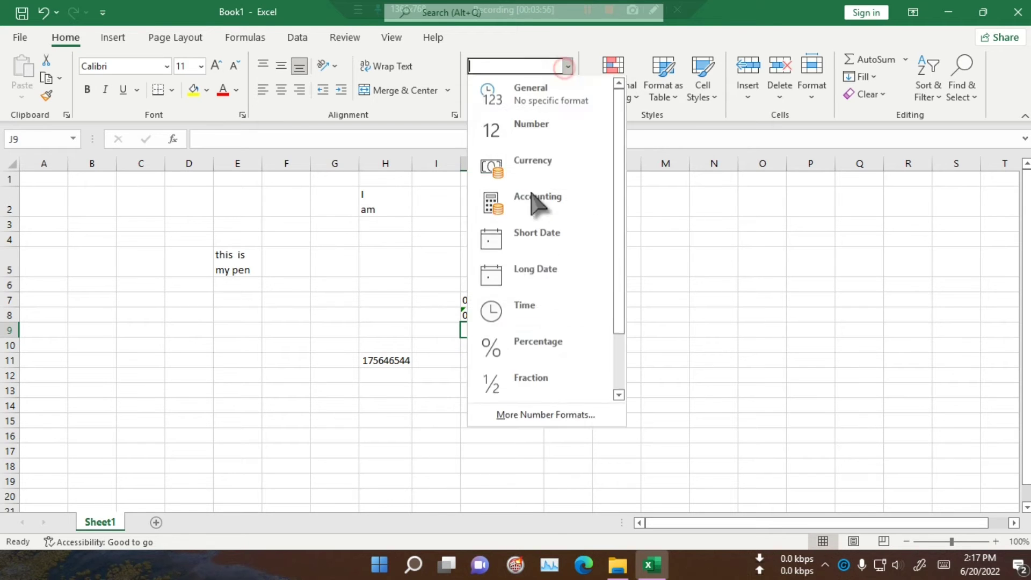
{"action": "scroll", "coordinate": [548, 323], "scroll_direction": "down", "scroll_amount": 2}
{"action": "left_click", "coordinate": [528, 381]}
{"action": "type", "text": "0561651"}
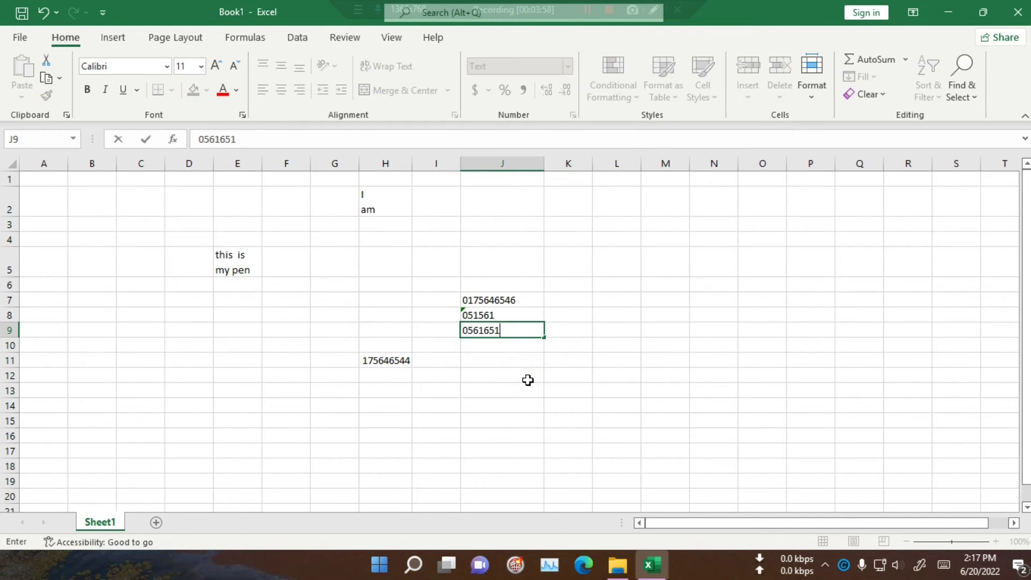
{"action": "key", "text": "Return"}
{"action": "left_click", "coordinate": [527, 379]}
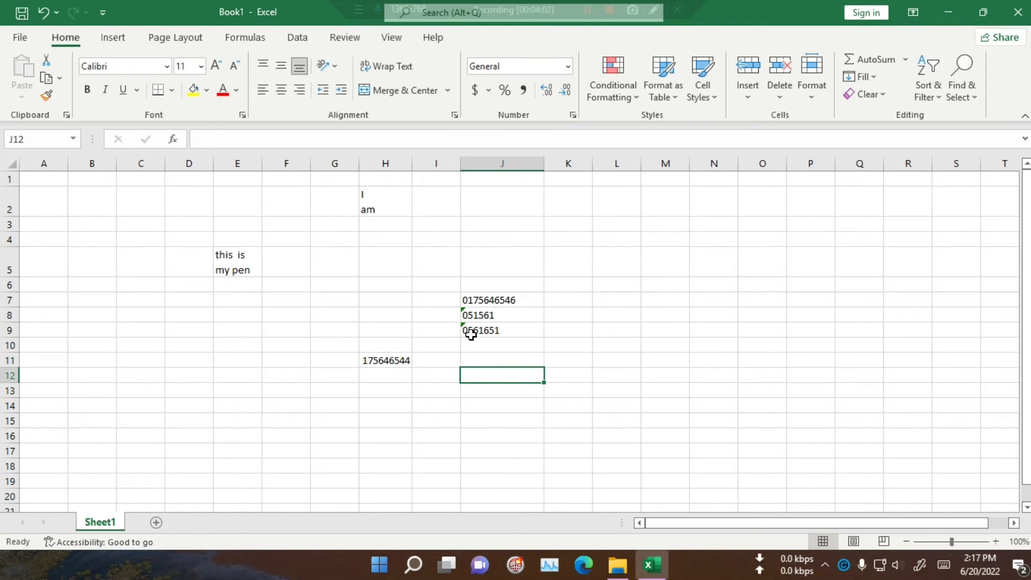
Step: Ignore the stored-as-text errors on J8:J9
{"action": "left_click_drag", "start_coordinate": [491, 329], "coordinate": [473, 317]}
{"action": "left_click", "coordinate": [446, 319]}
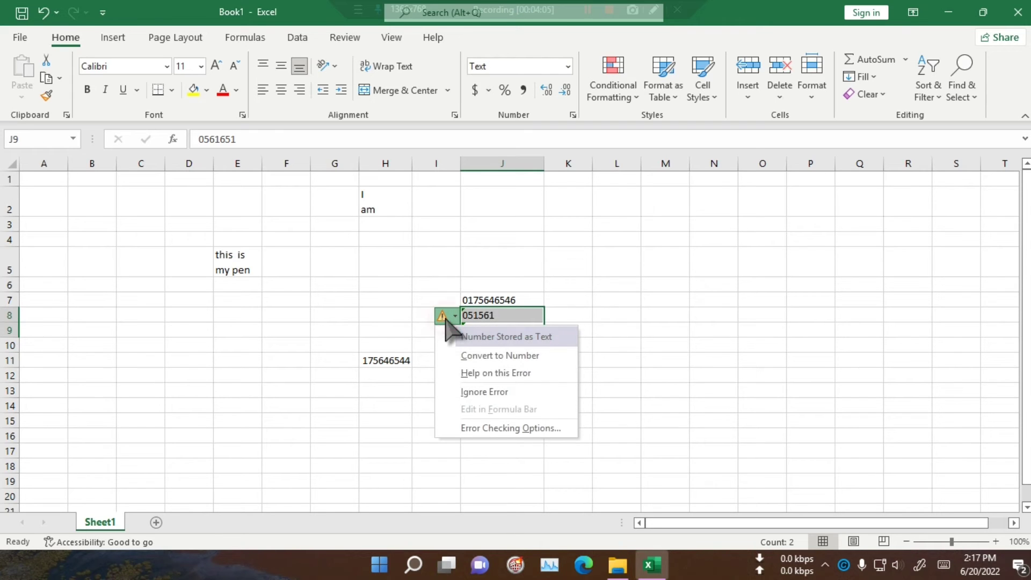
{"action": "left_click", "coordinate": [464, 393]}
{"action": "left_click", "coordinate": [648, 460]}
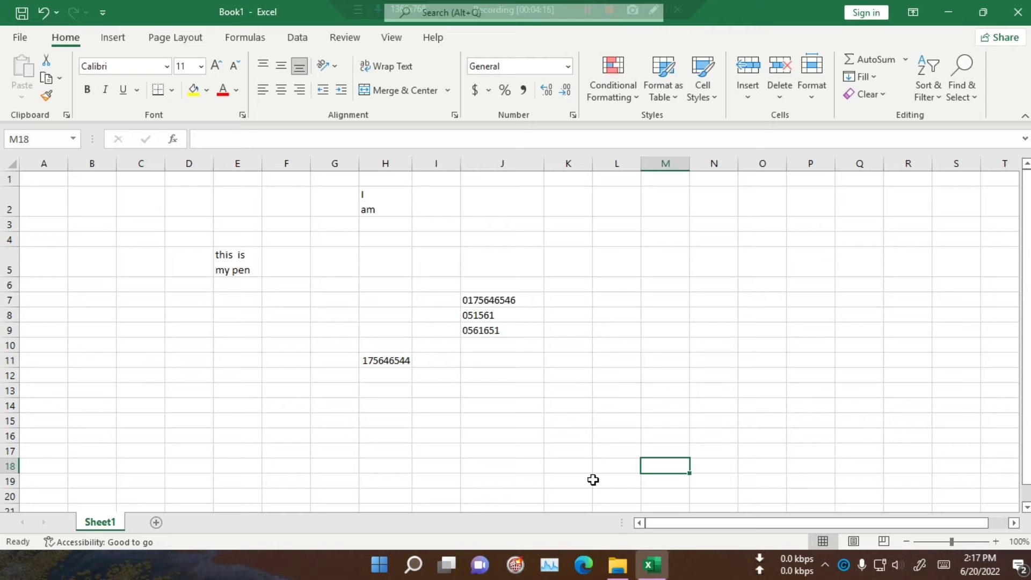
Step: Type a period into M18 with the touch keyboard, then close the keyboard
{"action": "left_click", "coordinate": [944, 565]}
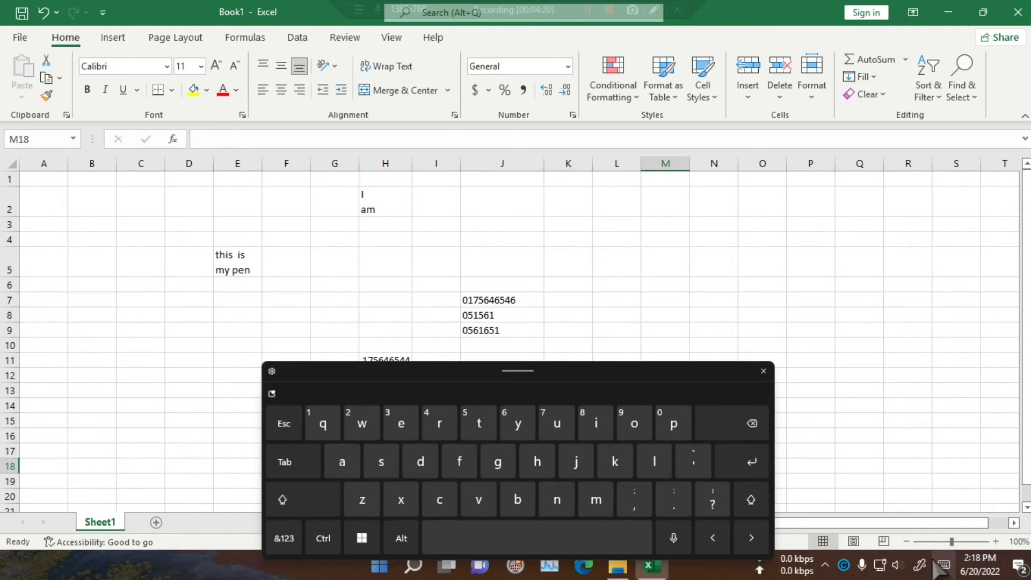
{"action": "mouse_move", "coordinate": [803, 560]}
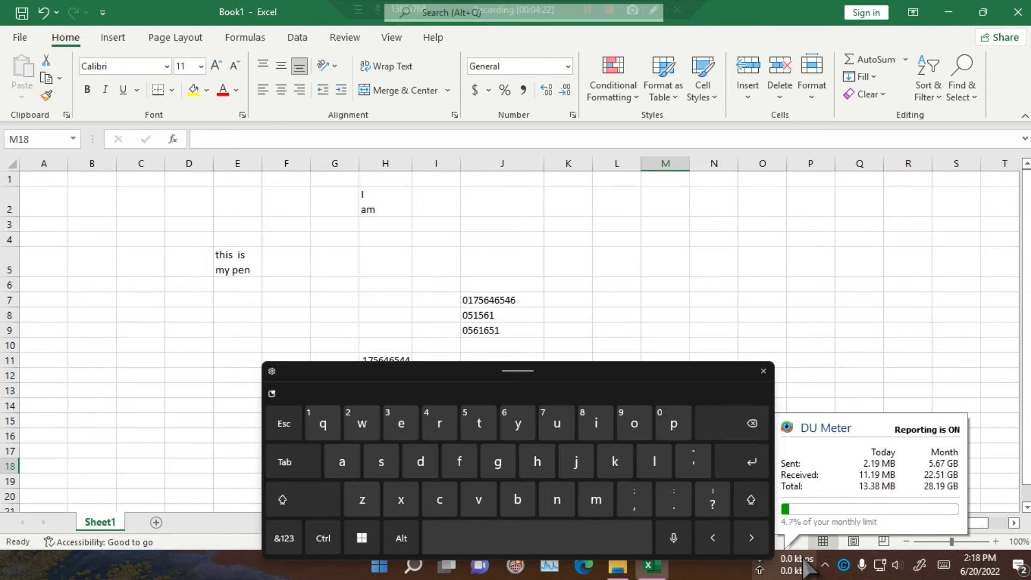
{"action": "left_click", "coordinate": [677, 503]}
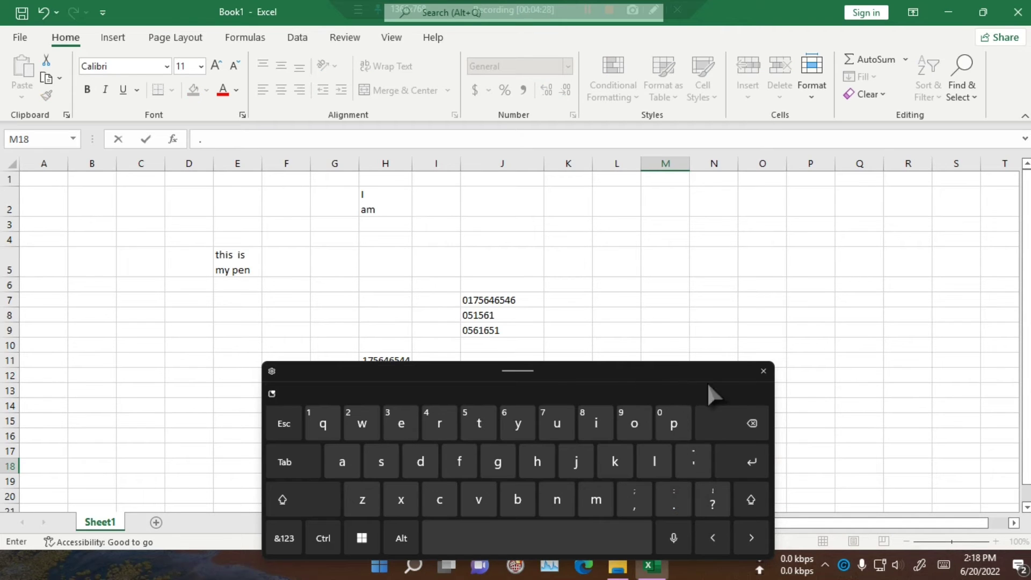
{"action": "left_click", "coordinate": [763, 371]}
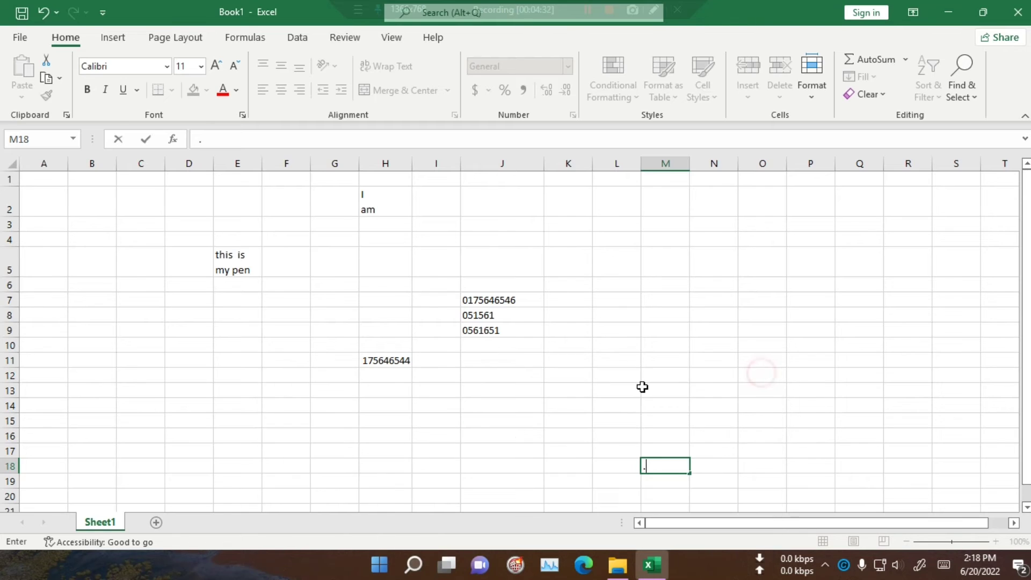
{"action": "left_click", "coordinate": [578, 385]}
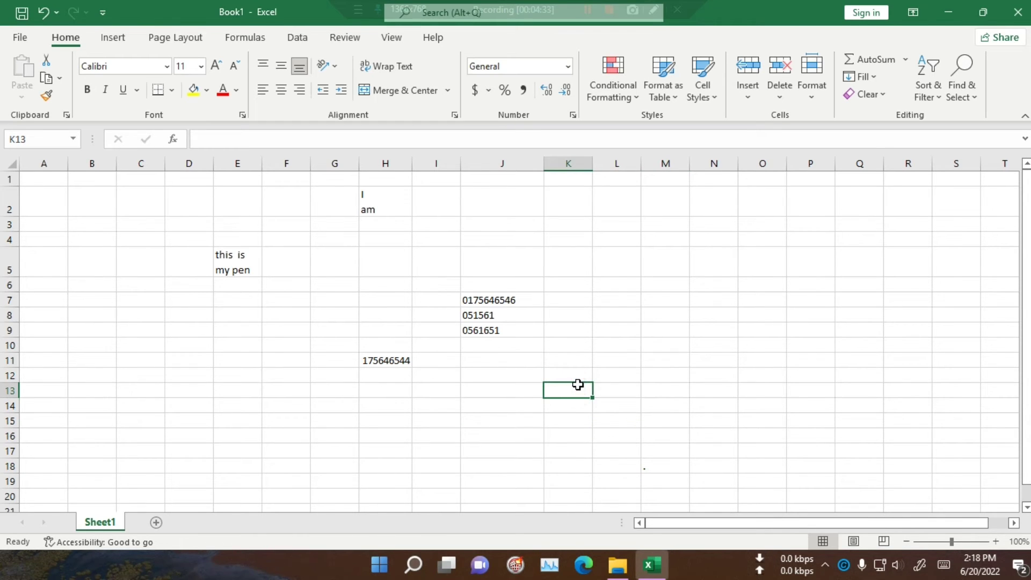
Step: Enter '05151 in K13, '051351 in K14 and '05156 in L9 to keep leading zeros
{"action": "type", "text": "'"}
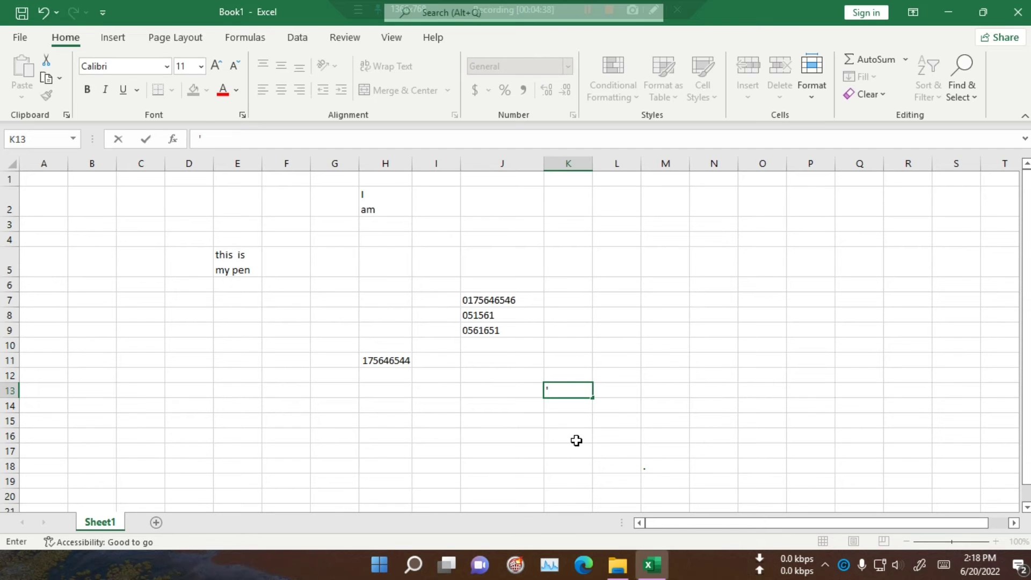
{"action": "type", "text": "05151"}
{"action": "key", "text": "Return"}
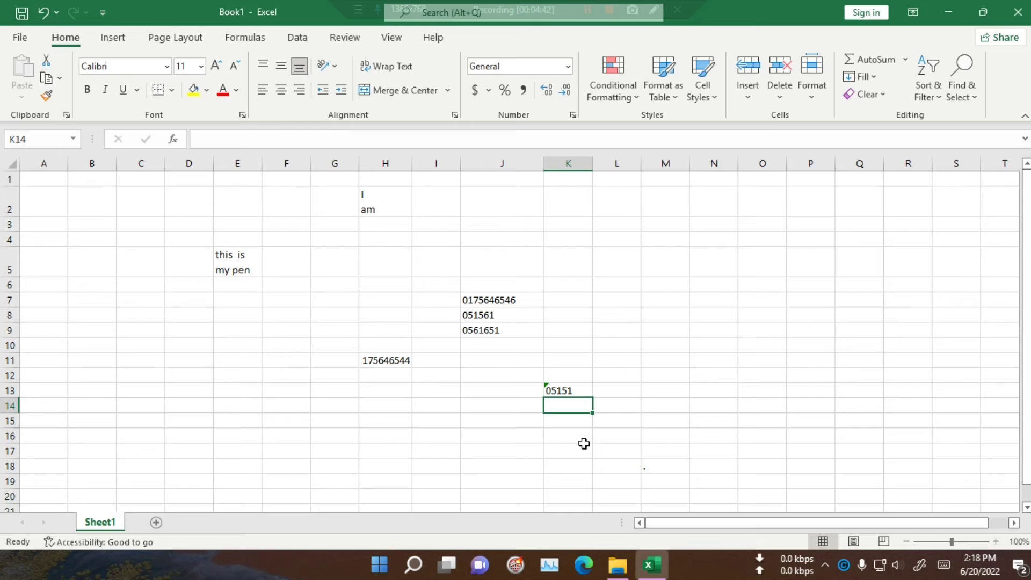
{"action": "type", "text": "'"}
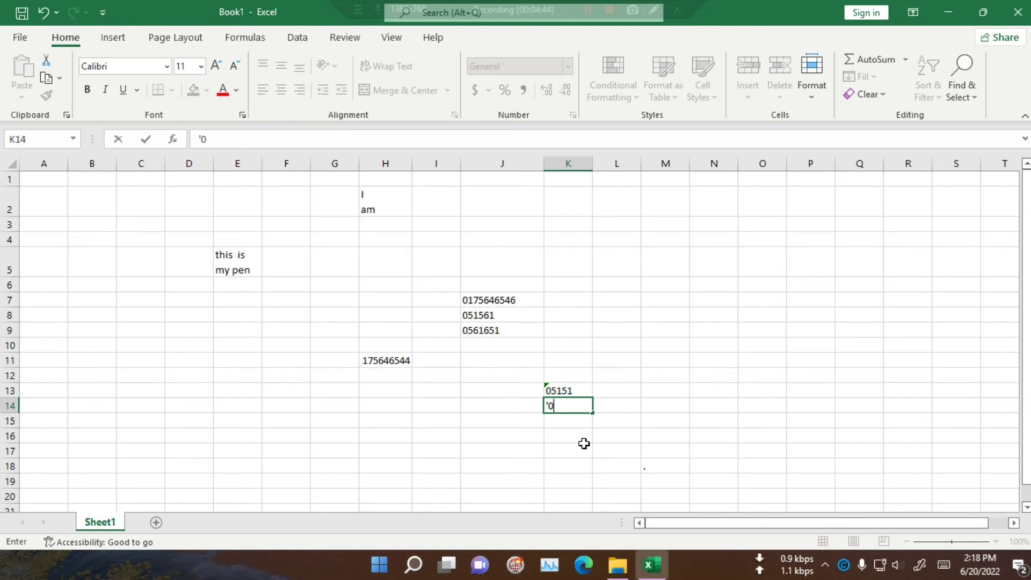
{"action": "type", "text": "051351"}
{"action": "left_click", "coordinate": [584, 444]}
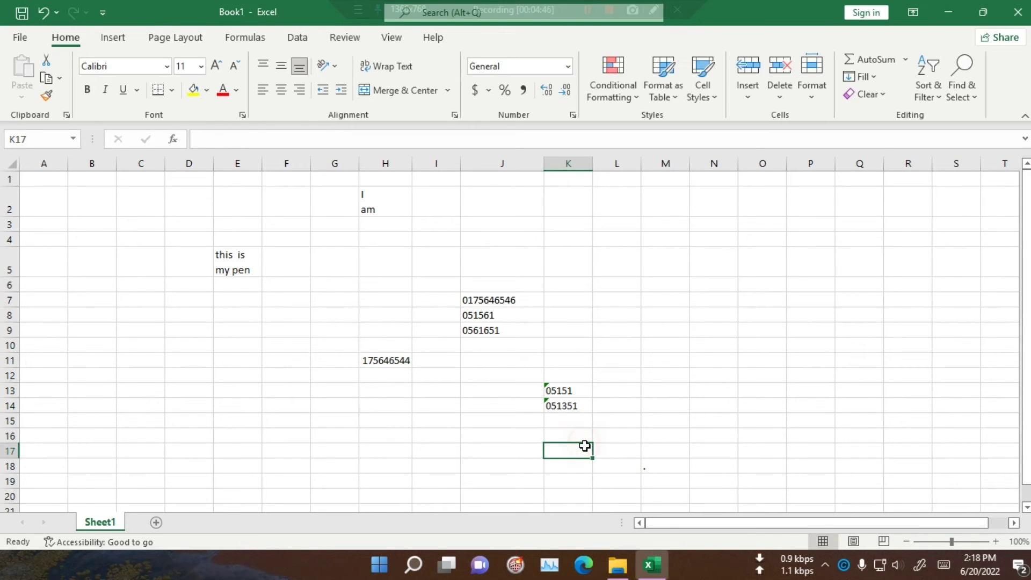
{"action": "left_click", "coordinate": [616, 332]}
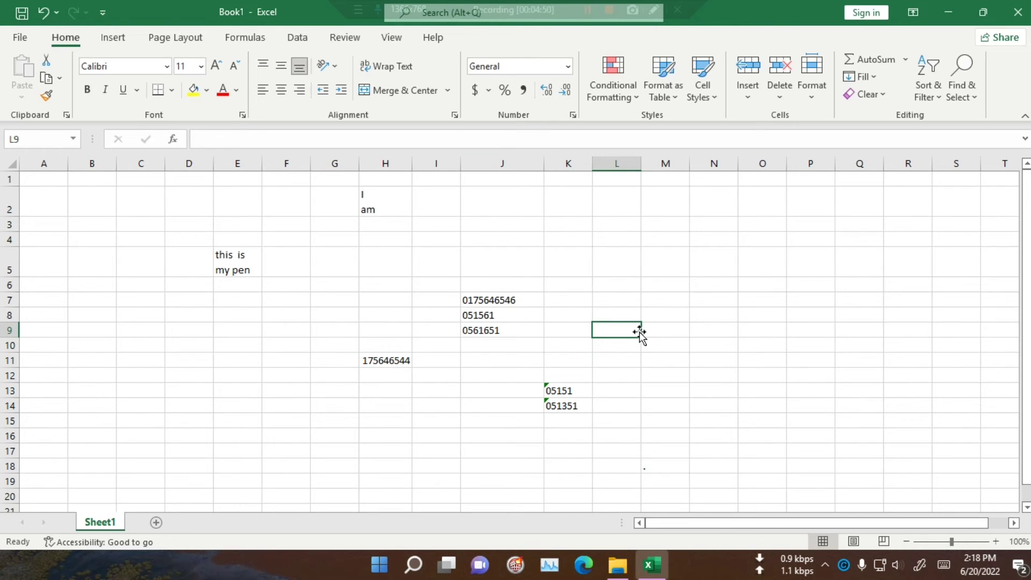
{"action": "type", "text": "'"}
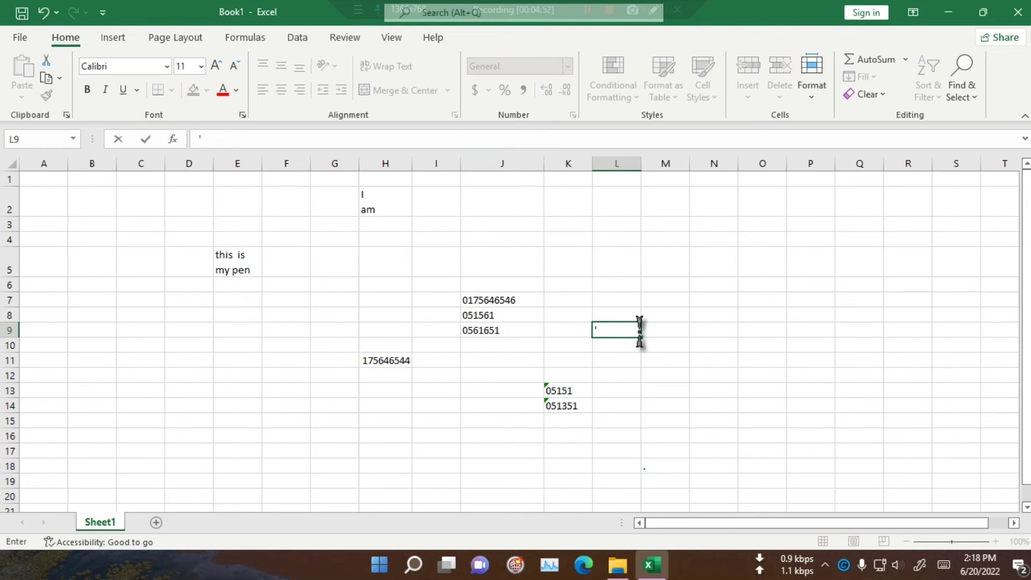
{"action": "type", "text": "05156"}
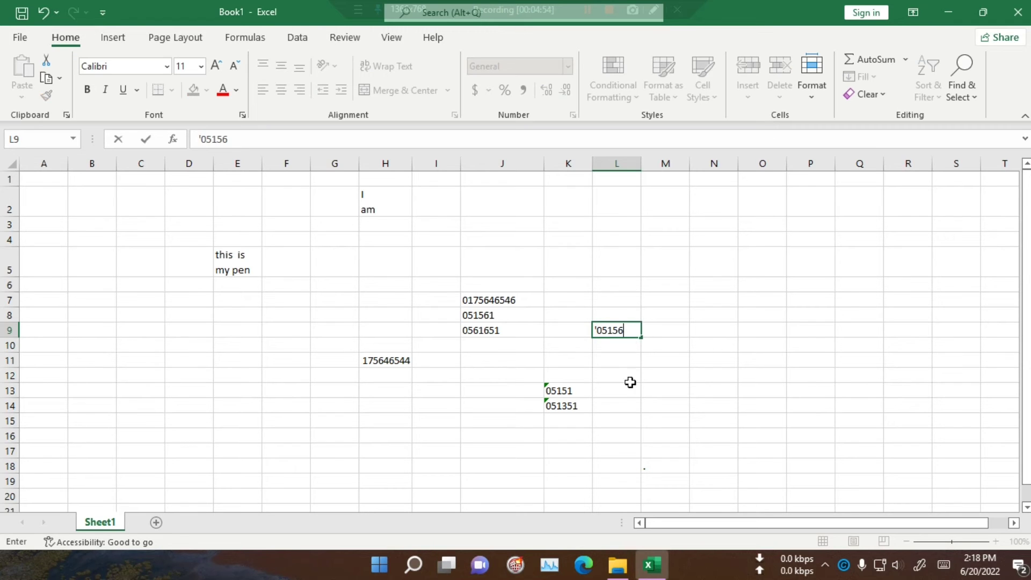
{"action": "left_click", "coordinate": [629, 405]}
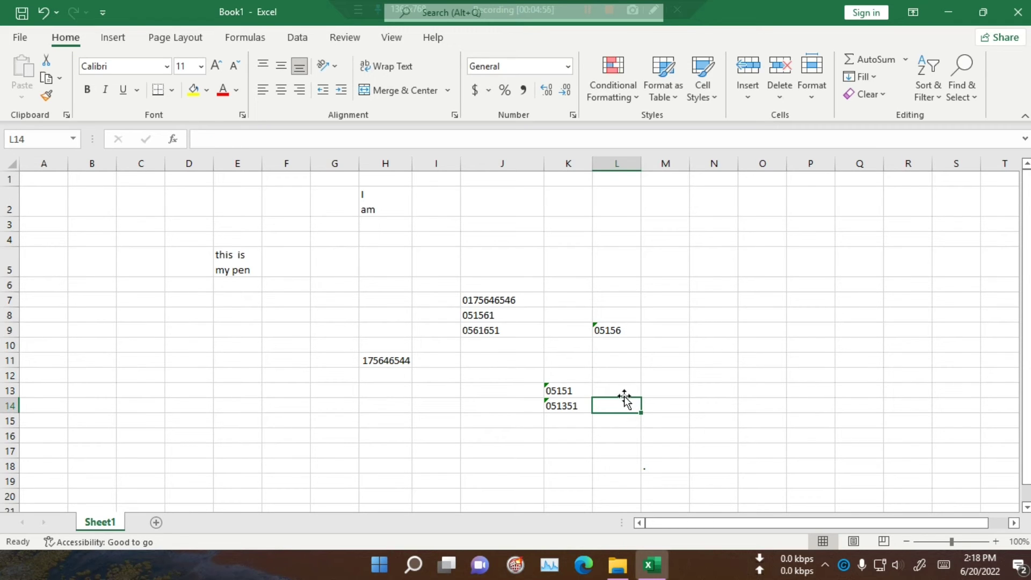
Step: Ignore the stored-as-text errors on K13:K14 and L9
{"action": "left_click_drag", "start_coordinate": [565, 391], "coordinate": [569, 408]}
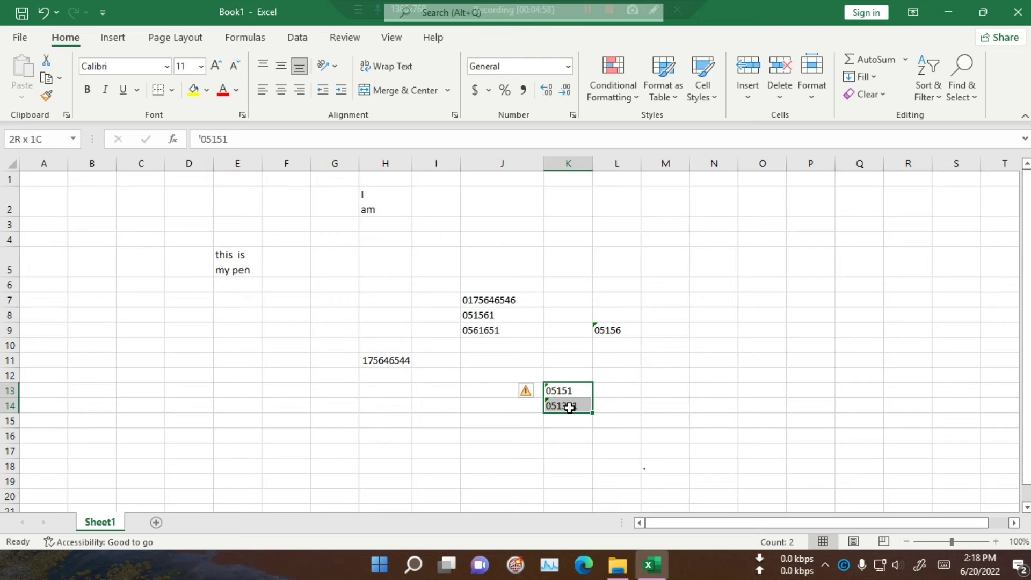
{"action": "left_click", "coordinate": [526, 392]}
{"action": "left_click", "coordinate": [545, 466]}
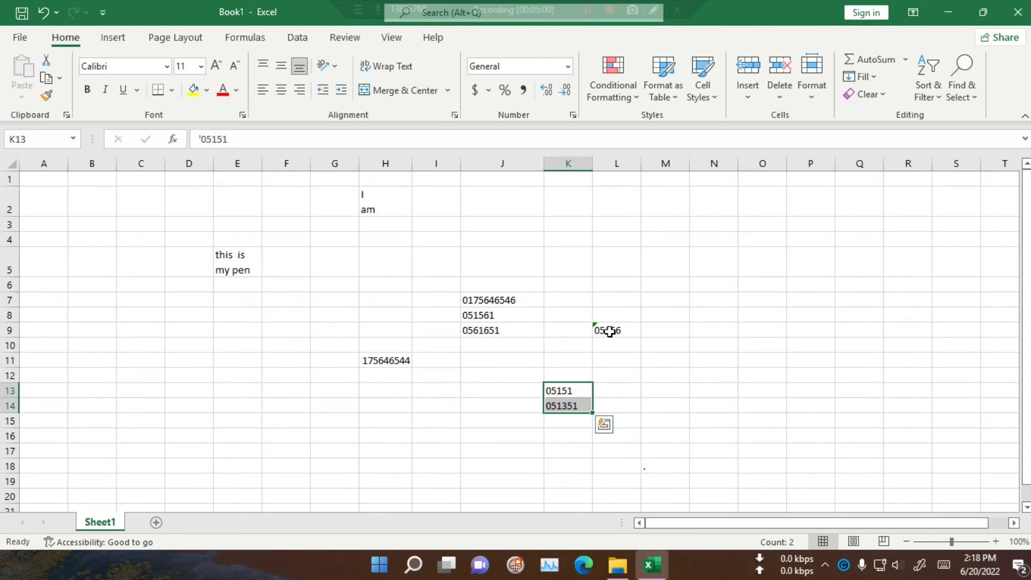
{"action": "left_click", "coordinate": [603, 330]}
{"action": "left_click", "coordinate": [583, 331]}
{"action": "left_click", "coordinate": [586, 407]}
{"action": "left_click", "coordinate": [771, 453]}
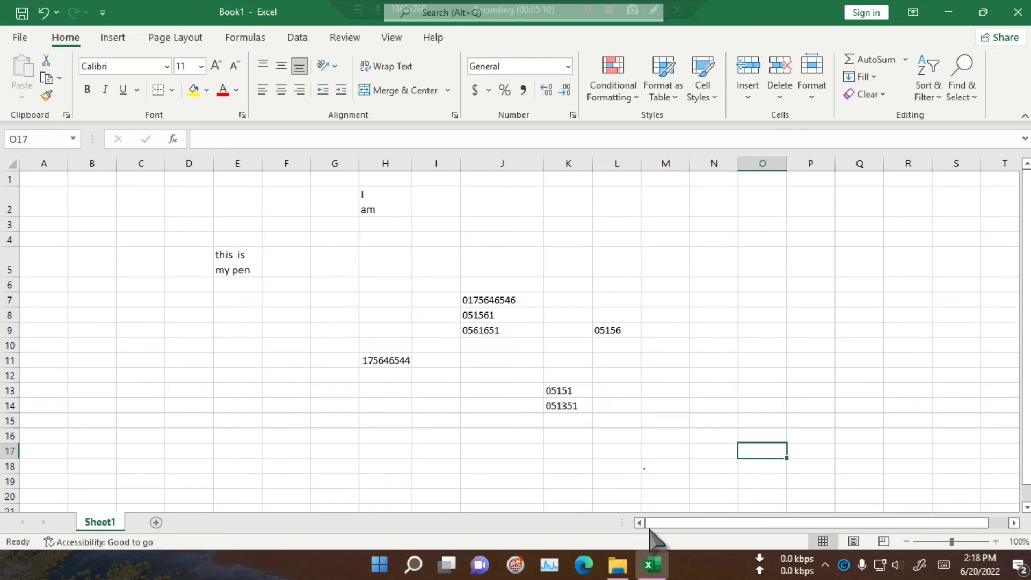
Step: Enter 1 in N6 and 2 in N7 to seed the number series
{"action": "left_click_drag", "start_coordinate": [666, 523], "coordinate": [698, 522]}
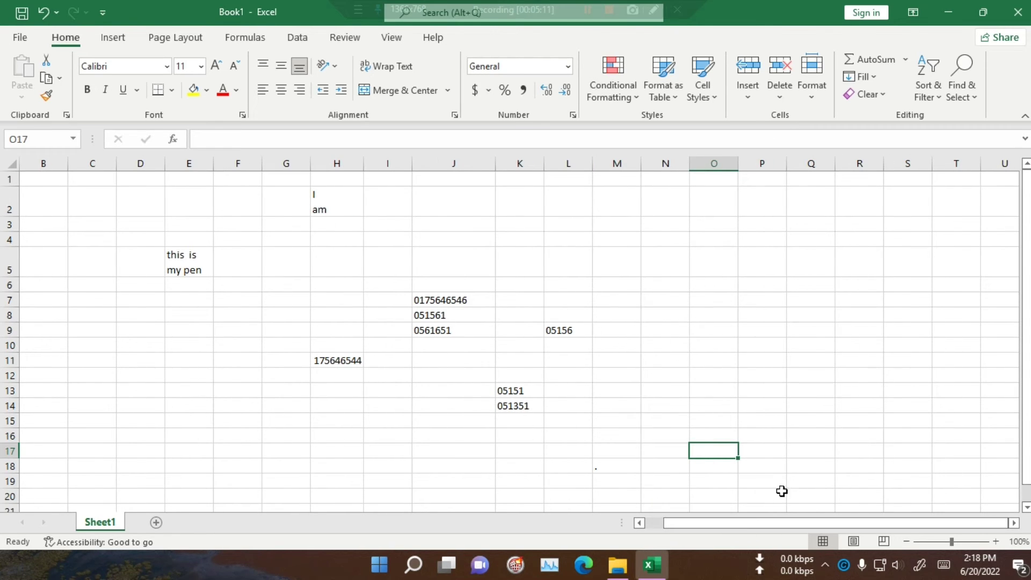
{"action": "left_click", "coordinate": [666, 285]}
{"action": "type", "text": "1"}
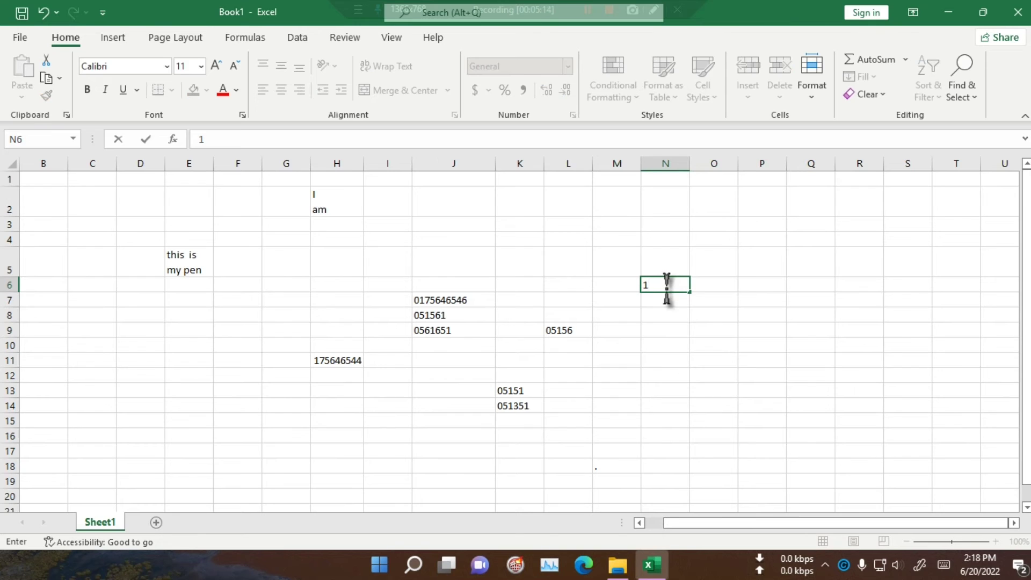
{"action": "key", "text": "Return"}
{"action": "type", "text": "2"}
{"action": "key", "text": "Return"}
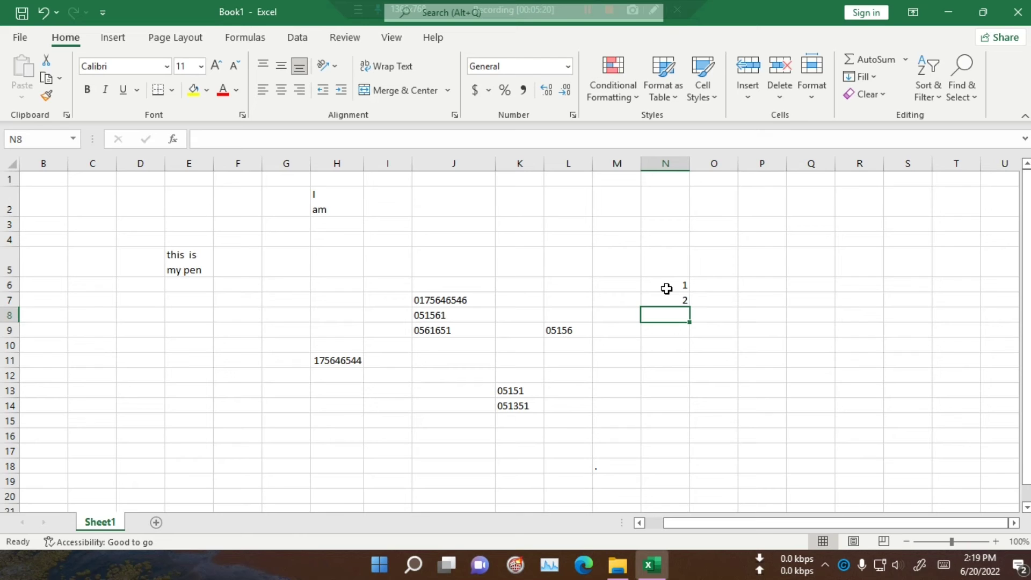
Step: AutoFill N6:N7 down column N so the series reaches 170 in row 175
{"action": "left_click", "coordinate": [714, 275]}
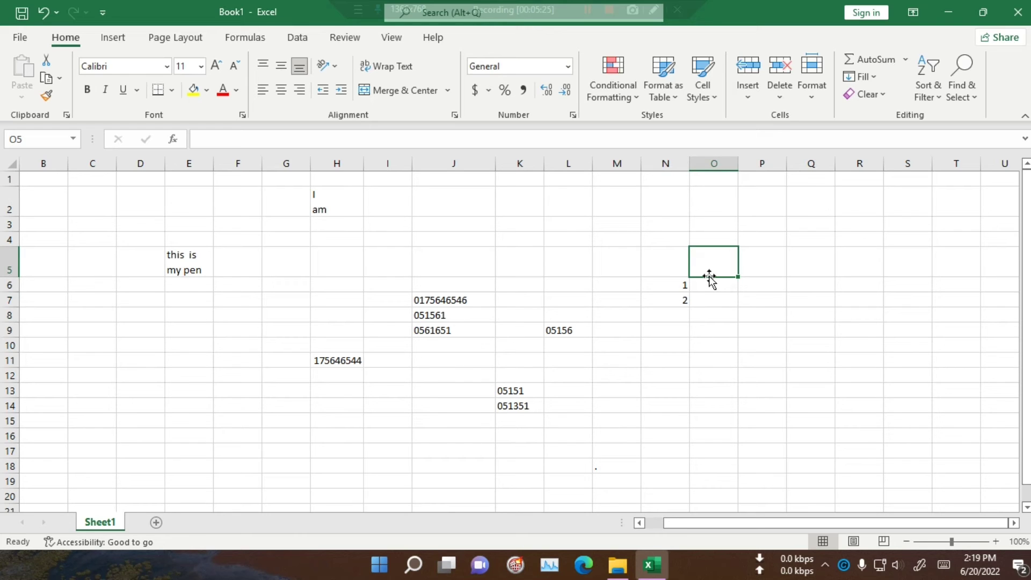
{"action": "left_click", "coordinate": [681, 343]}
{"action": "left_click", "coordinate": [664, 285]}
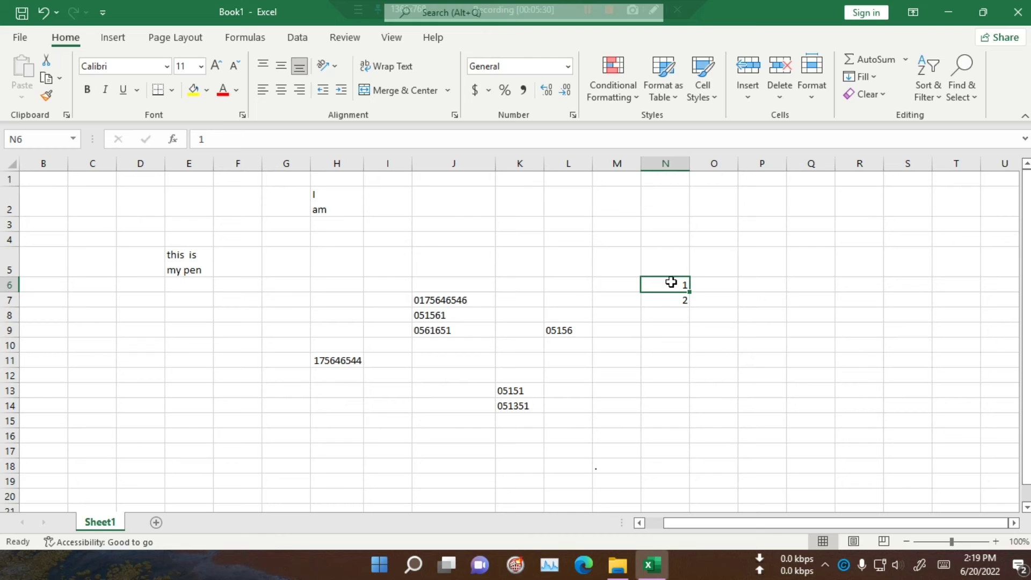
{"action": "left_click_drag", "start_coordinate": [661, 285], "coordinate": [658, 297]}
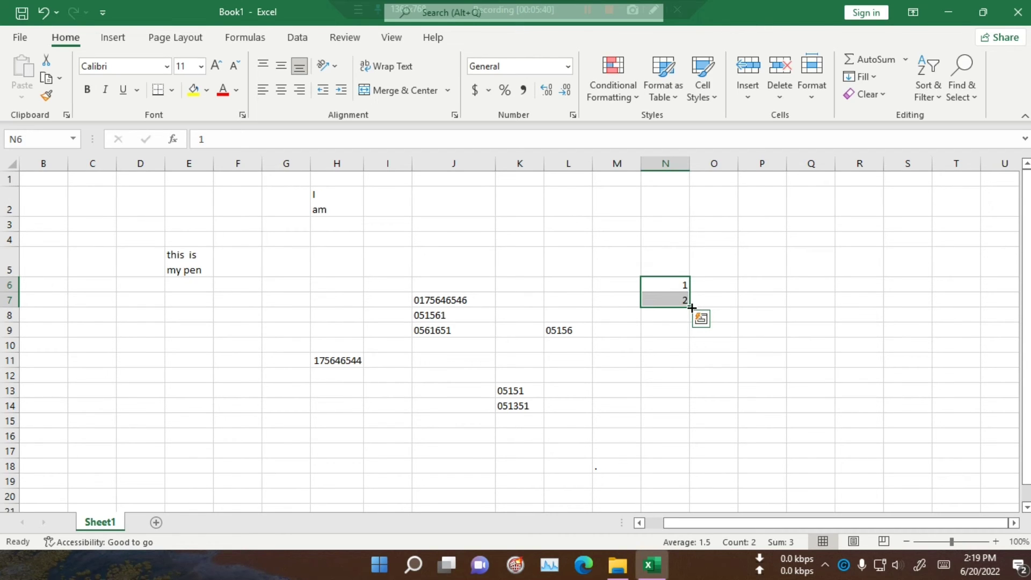
{"action": "left_click_drag", "start_coordinate": [689, 307], "coordinate": [722, 484]}
{"action": "scroll", "coordinate": [747, 438], "scroll_direction": "up", "scroll_amount": 20}
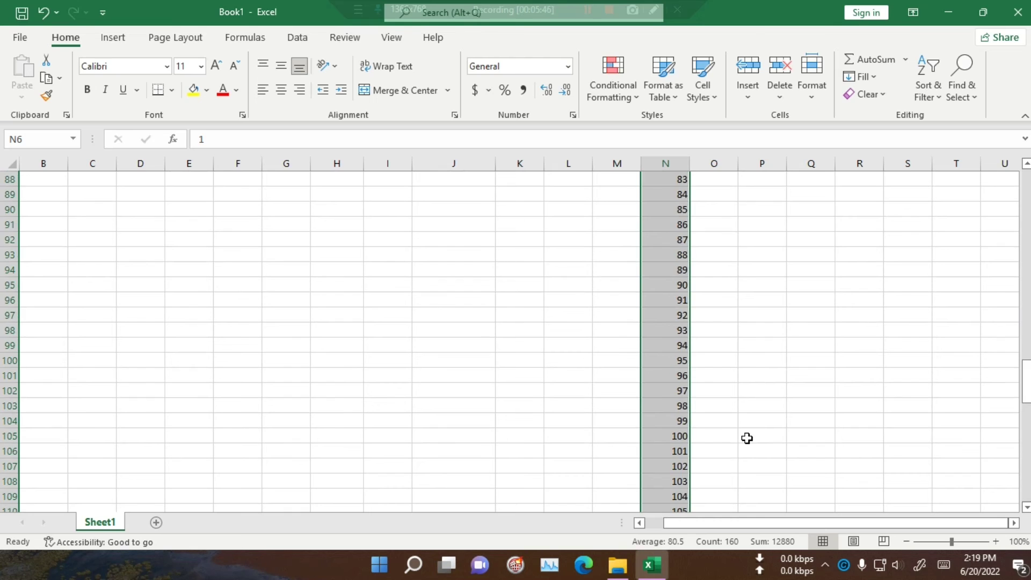
{"action": "scroll", "coordinate": [747, 438], "scroll_direction": "up", "scroll_amount": 9}
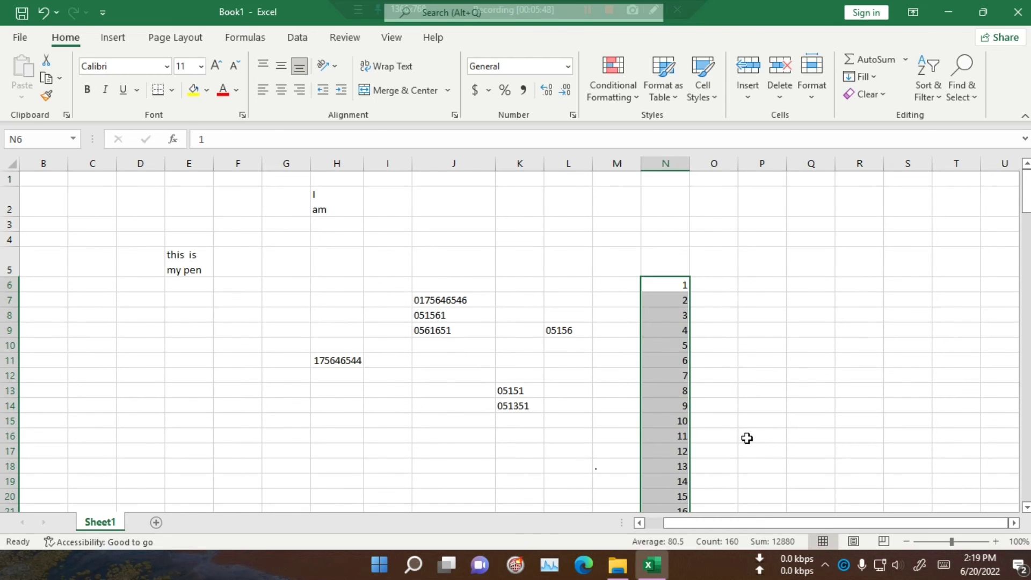
{"action": "scroll", "coordinate": [747, 438], "scroll_direction": "down", "scroll_amount": 13}
{"action": "scroll", "coordinate": [746, 438], "scroll_direction": "down", "scroll_amount": 20}
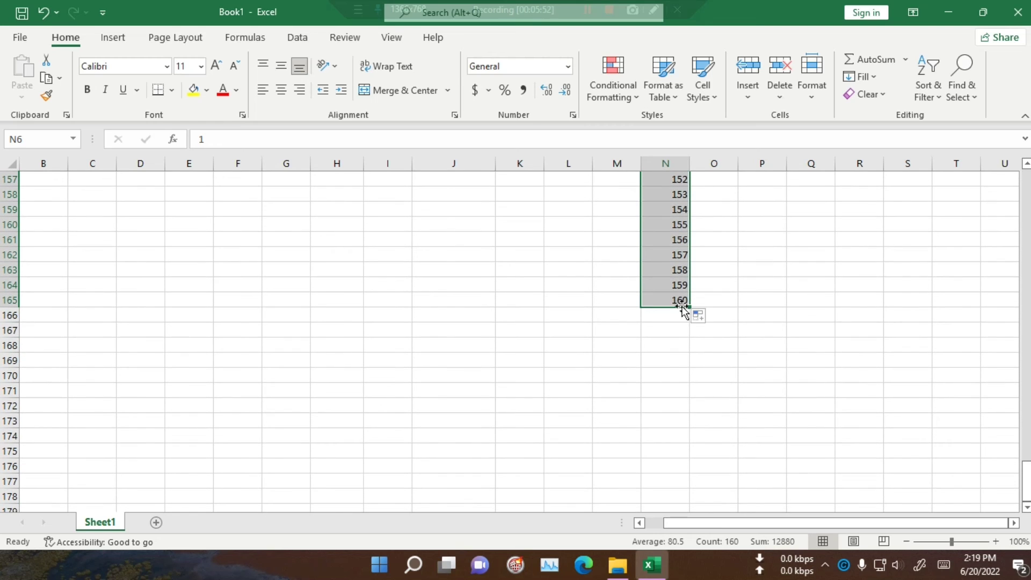
{"action": "left_click_drag", "start_coordinate": [689, 307], "coordinate": [682, 463]}
{"action": "left_click", "coordinate": [856, 435]}
{"action": "scroll", "coordinate": [688, 375], "scroll_direction": "up", "scroll_amount": 20}
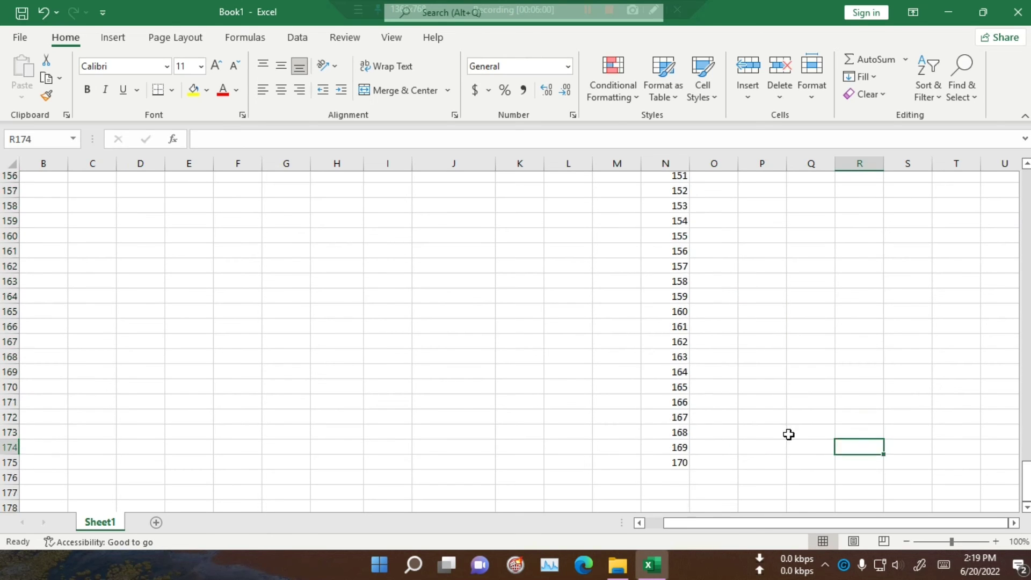
{"action": "scroll", "coordinate": [687, 375], "scroll_direction": "up", "scroll_amount": 20}
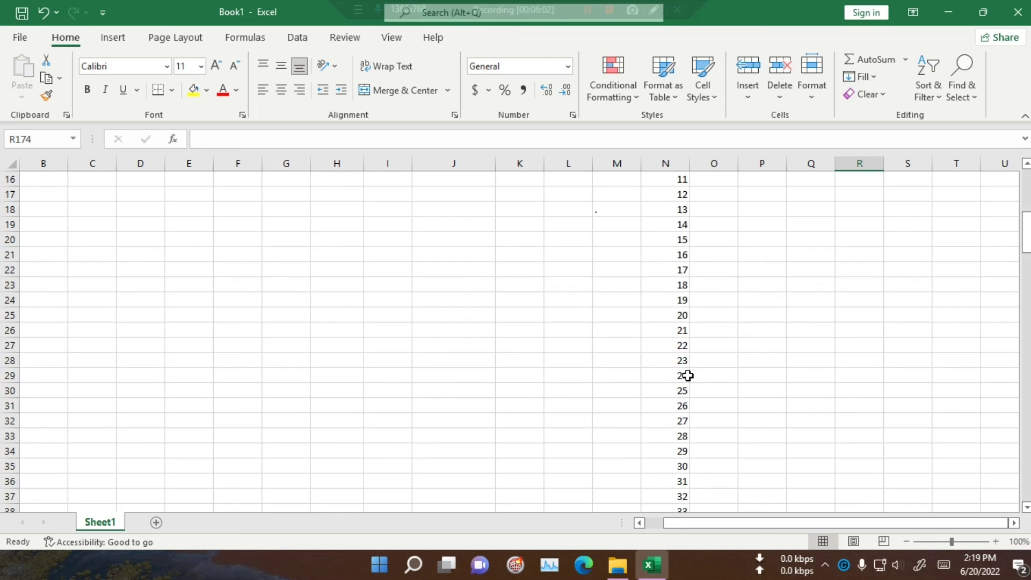
Step: Enter 1 in C6 and 2 in C7
{"action": "left_click", "coordinate": [86, 288]}
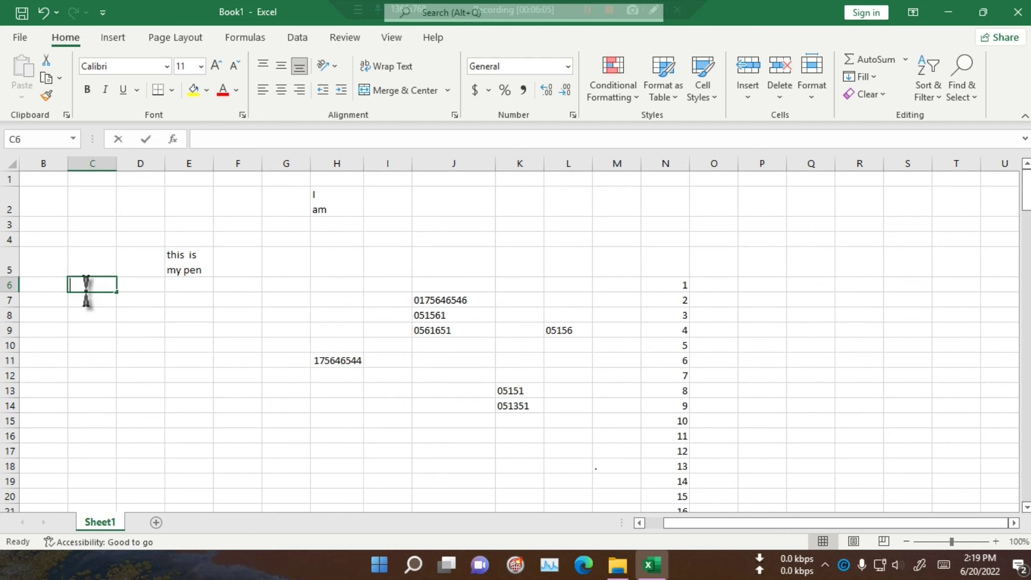
{"action": "type", "text": "1"}
{"action": "key", "text": "Return"}
{"action": "type", "text": "2"}
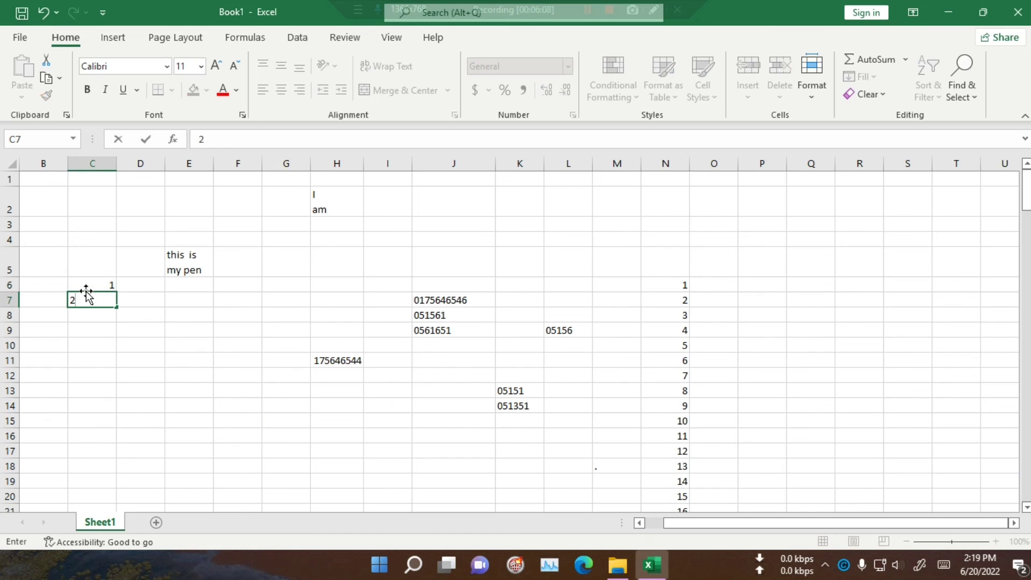
{"action": "left_click", "coordinate": [156, 384]}
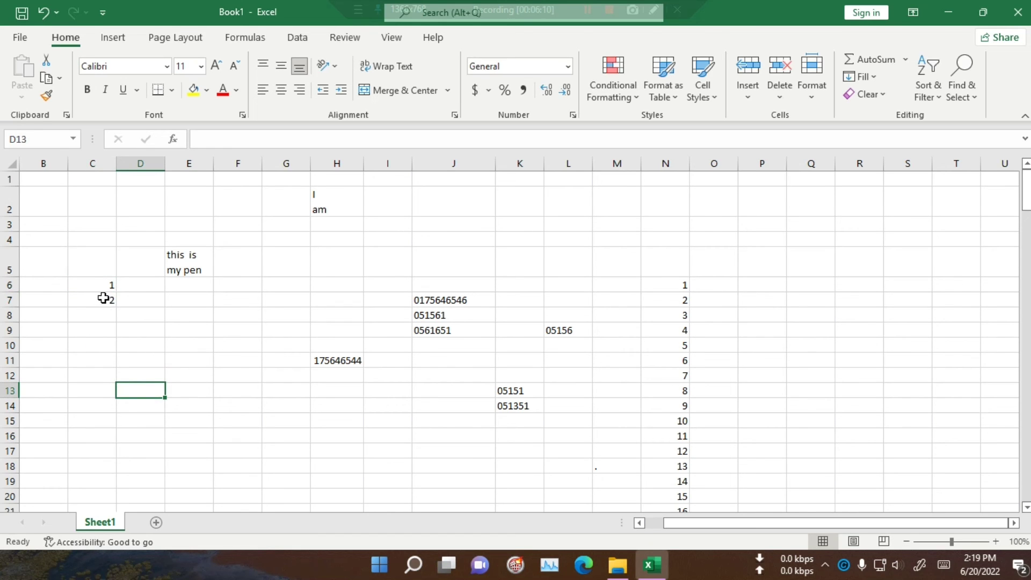
Step: AutoFill C6:C7 down to C15 to complete the series 1 through 10
{"action": "left_click", "coordinate": [82, 285]}
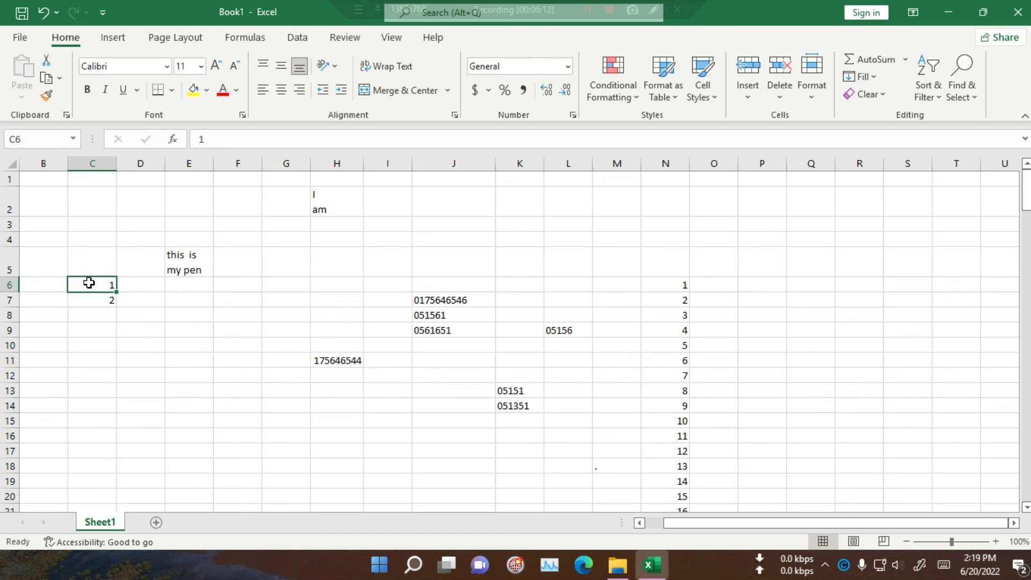
{"action": "left_click_drag", "start_coordinate": [85, 283], "coordinate": [142, 409]}
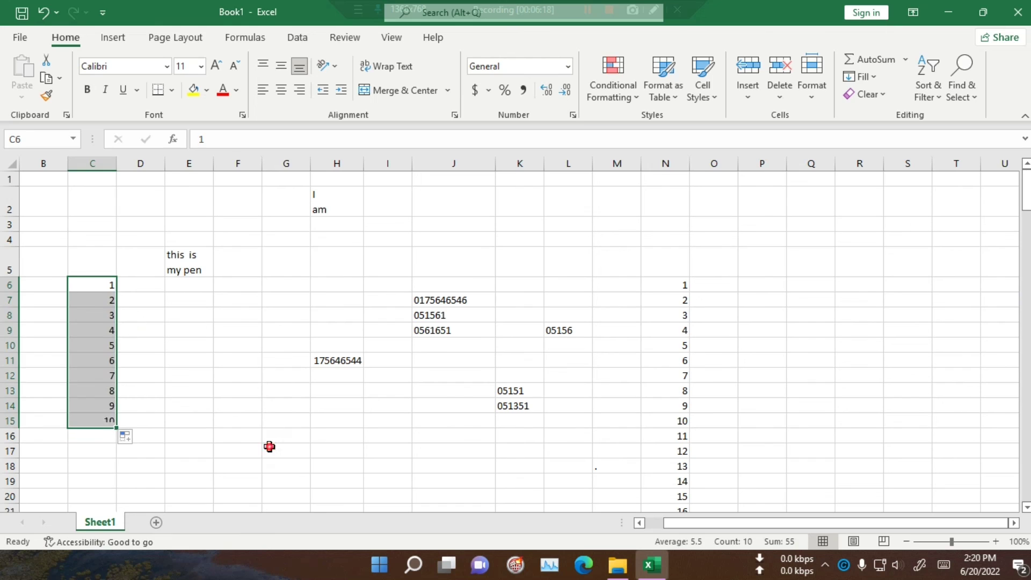
{"action": "left_click", "coordinate": [270, 446]}
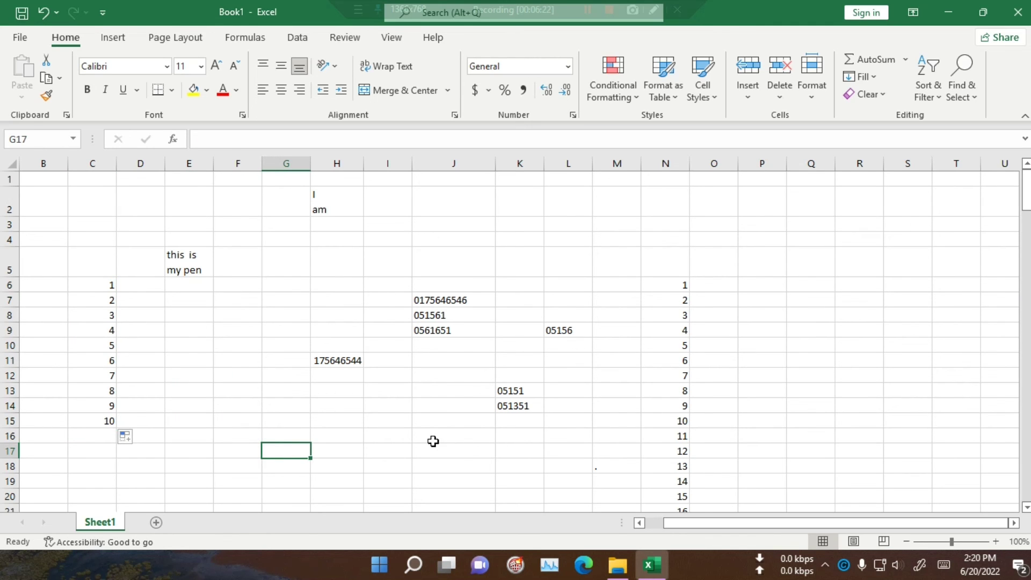
{"action": "left_click_drag", "start_coordinate": [724, 521], "coordinate": [723, 521]}
Step: Type january in E10 and AutoFill it down to december in E21
{"action": "left_click", "coordinate": [187, 352]}
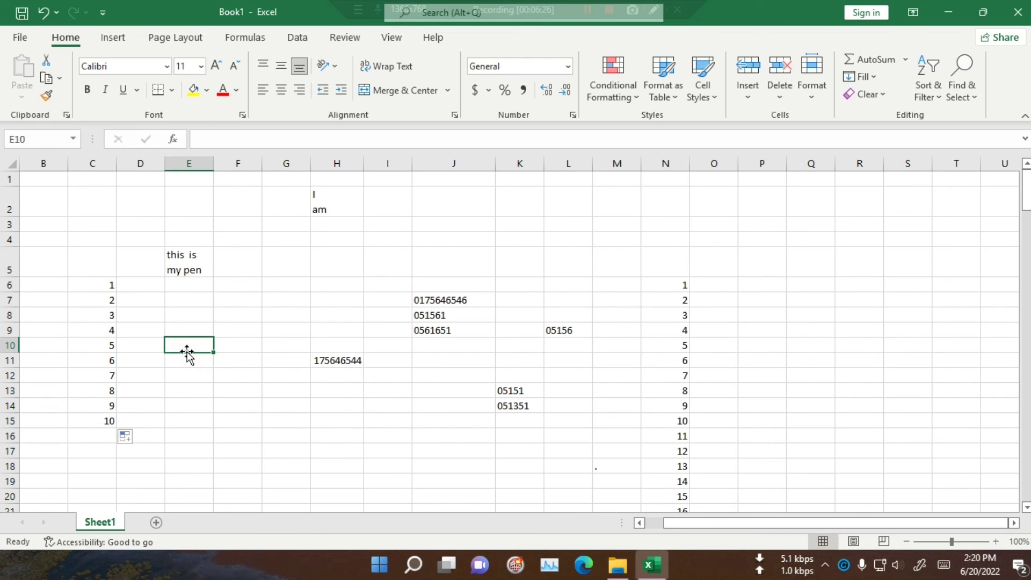
{"action": "type", "text": "jan"}
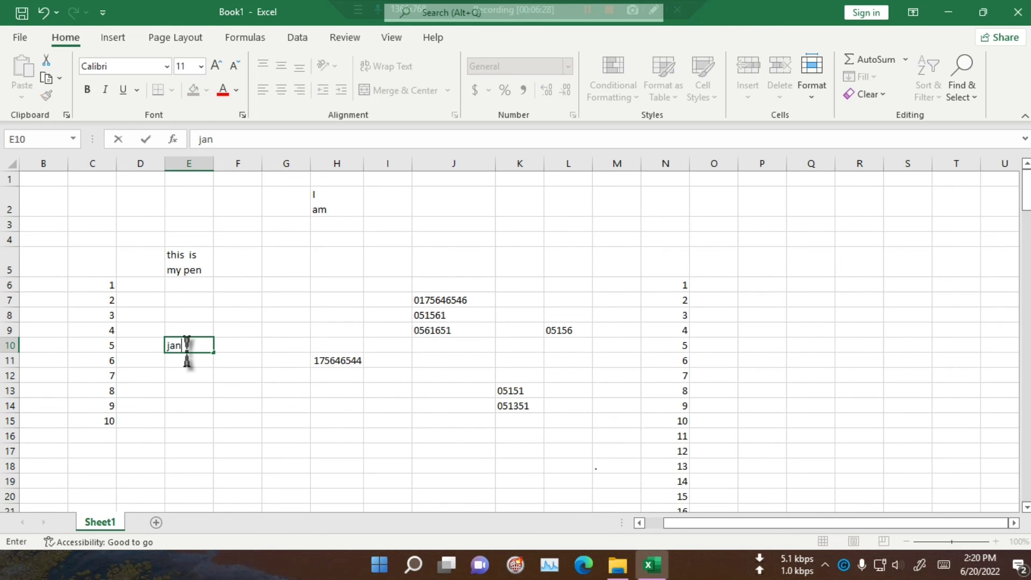
{"action": "type", "text": "uary"}
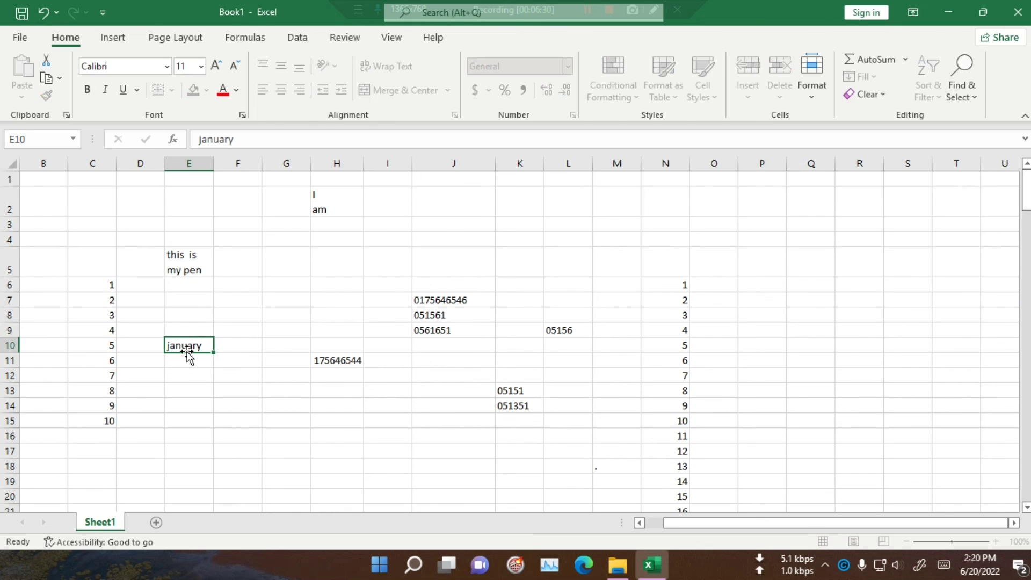
{"action": "key", "text": "Return"}
{"action": "scroll", "coordinate": [210, 347], "scroll_direction": "down", "scroll_amount": 2}
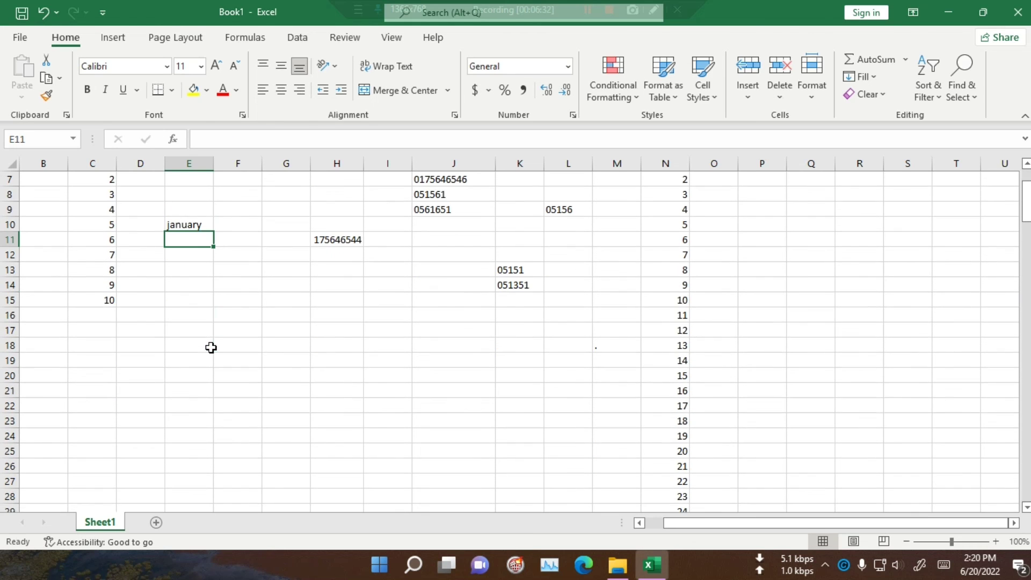
{"action": "left_click", "coordinate": [197, 225]}
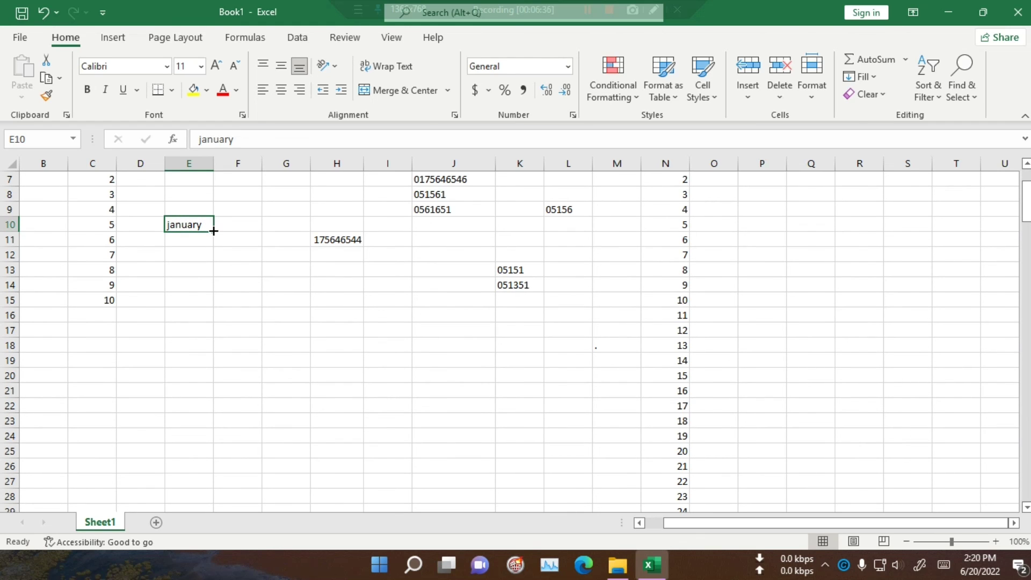
{"action": "left_click_drag", "start_coordinate": [213, 231], "coordinate": [215, 398]}
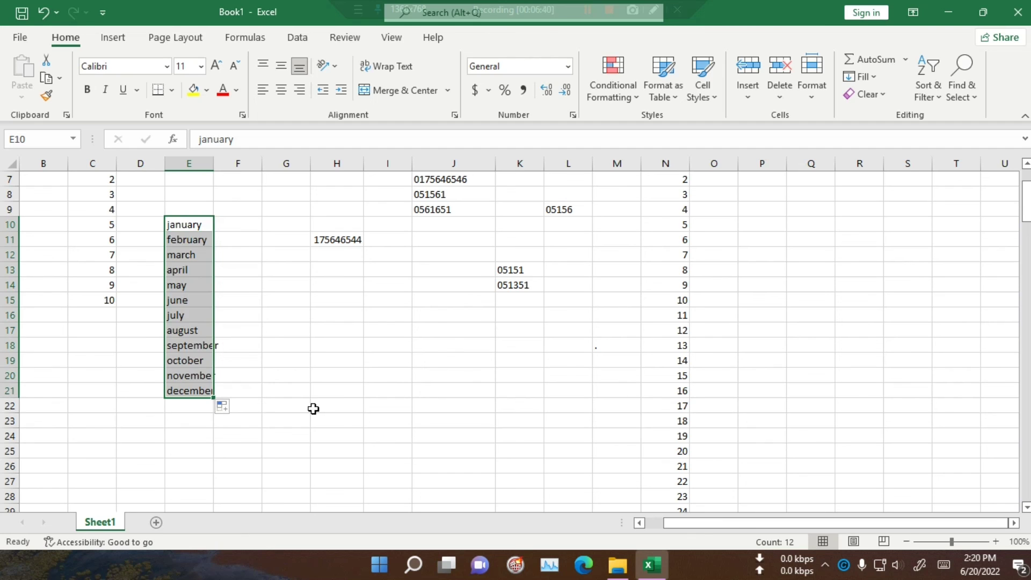
{"action": "left_click", "coordinate": [405, 432]}
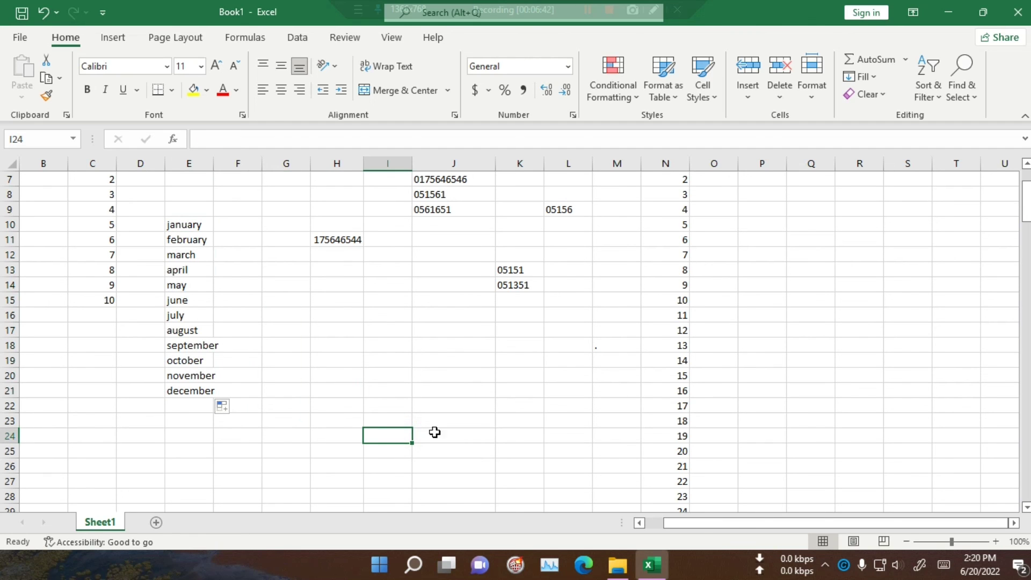
{"action": "left_click", "coordinate": [262, 225]}
Step: Type jan in F10 and AutoFill the abbreviations down to dec in F21
{"action": "type", "text": "j"}
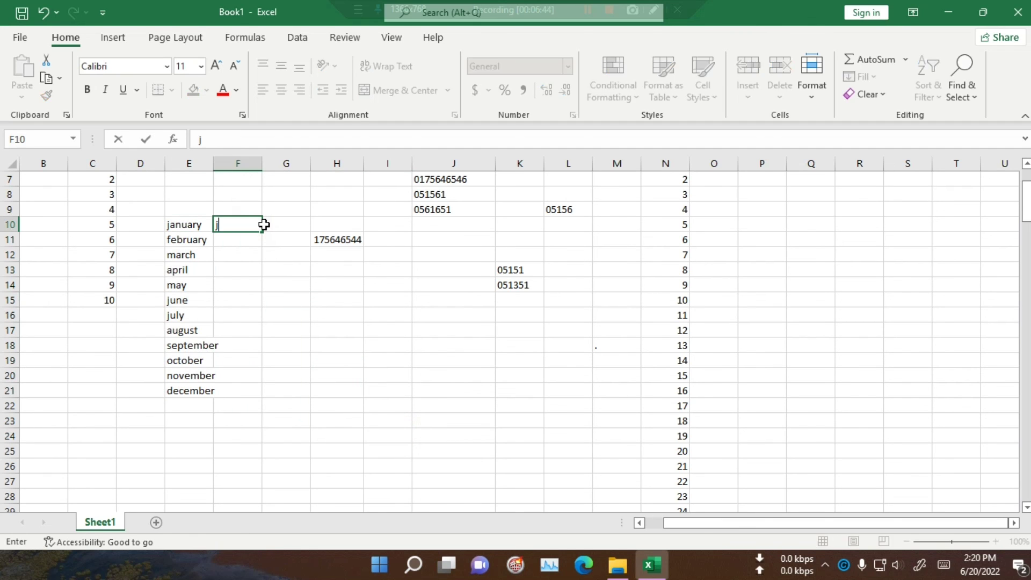
{"action": "type", "text": "an"}
{"action": "key", "text": "Return"}
{"action": "left_click", "coordinate": [242, 226]}
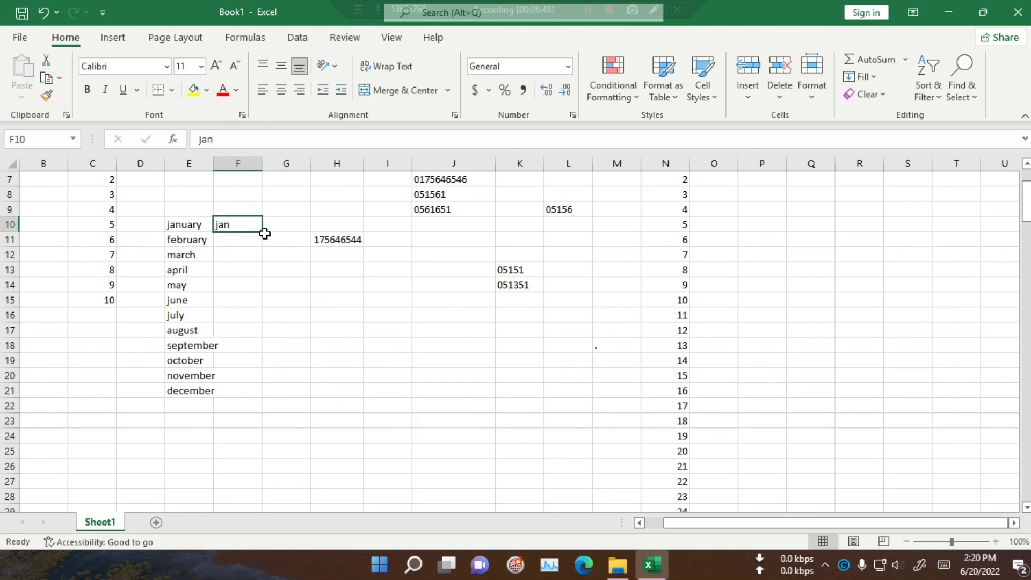
{"action": "left_click_drag", "start_coordinate": [262, 231], "coordinate": [259, 339]}
{"action": "left_click_drag", "start_coordinate": [251, 401], "coordinate": [251, 401]}
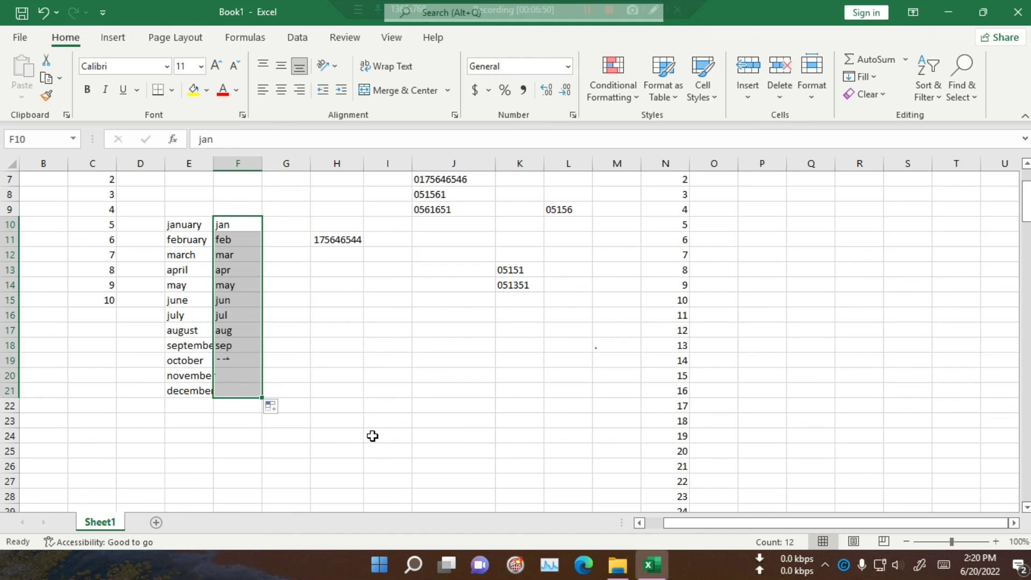
{"action": "left_click", "coordinate": [372, 435]}
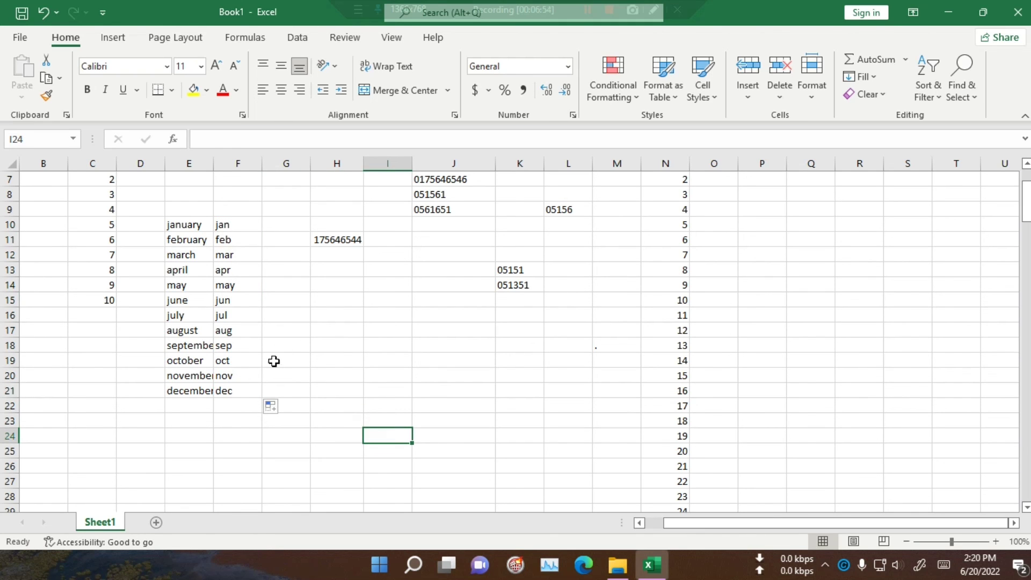
{"action": "left_click", "coordinate": [329, 329]}
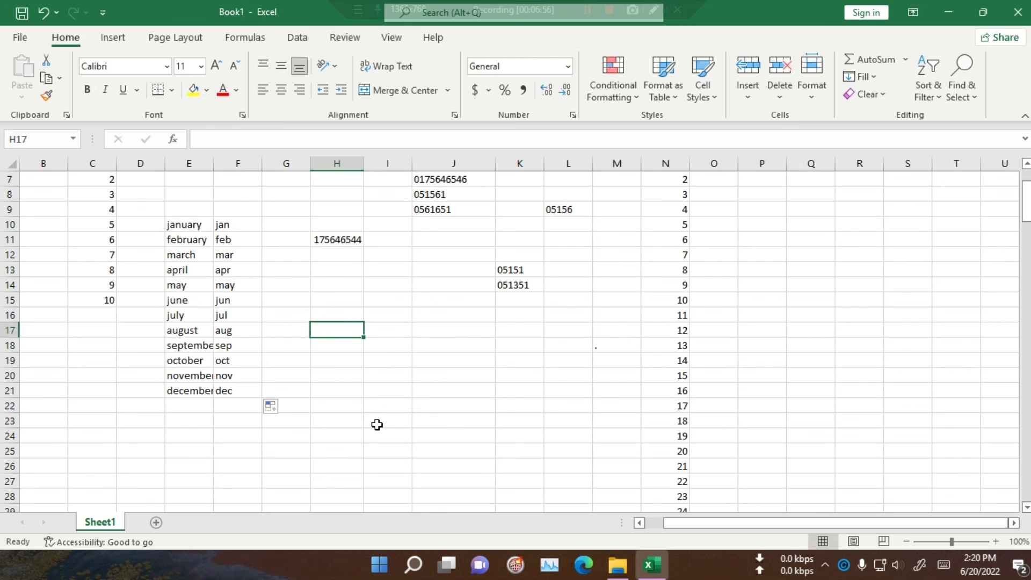
Step: Type Saturday in H17 and AutoFill down to Friday in H23
{"action": "type", "text": "Sa"}
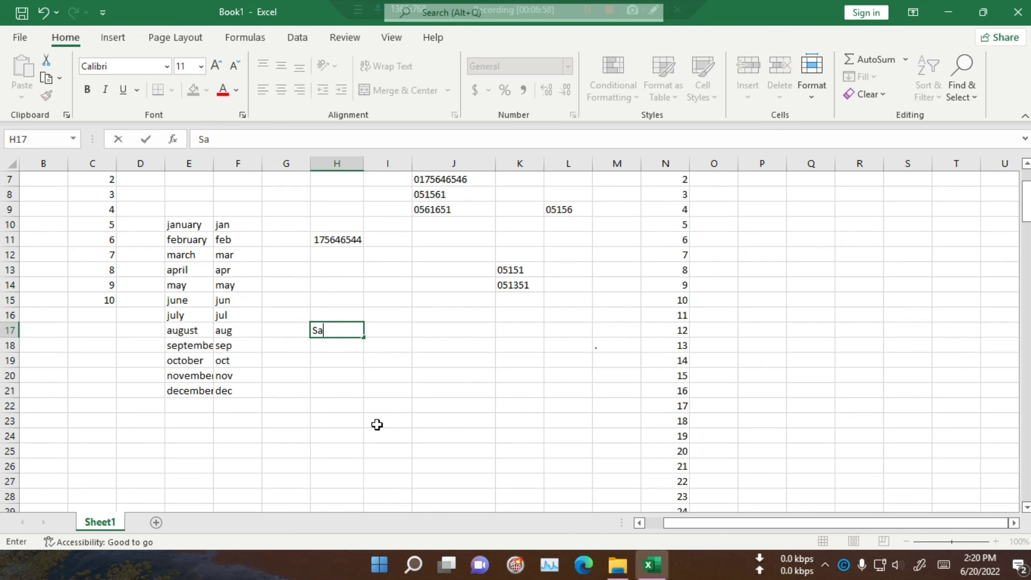
{"action": "type", "text": "turday"}
{"action": "left_click", "coordinate": [377, 425]}
{"action": "left_click", "coordinate": [340, 332]}
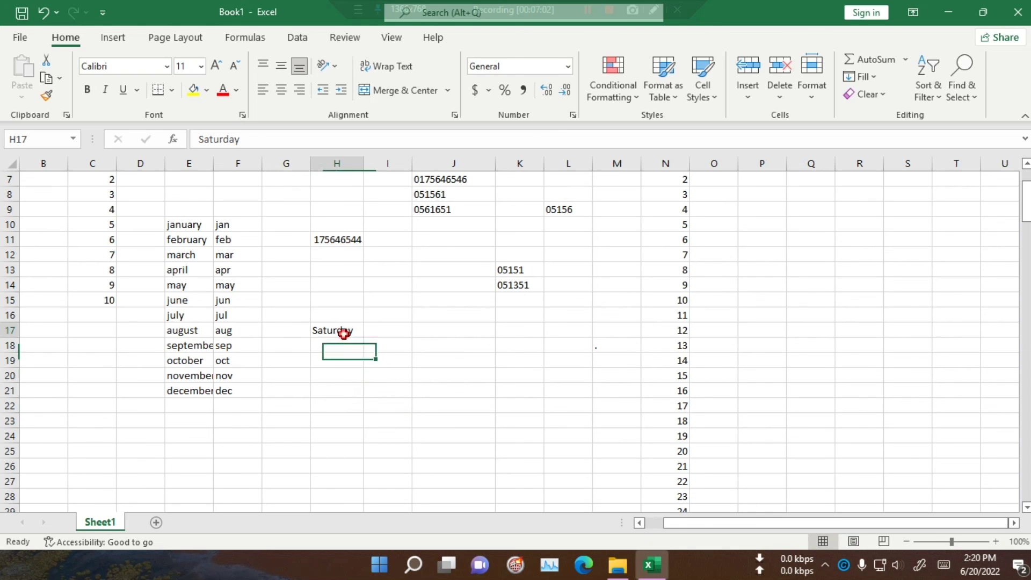
{"action": "left_click_drag", "start_coordinate": [363, 339], "coordinate": [362, 425]}
{"action": "left_click", "coordinate": [525, 469]}
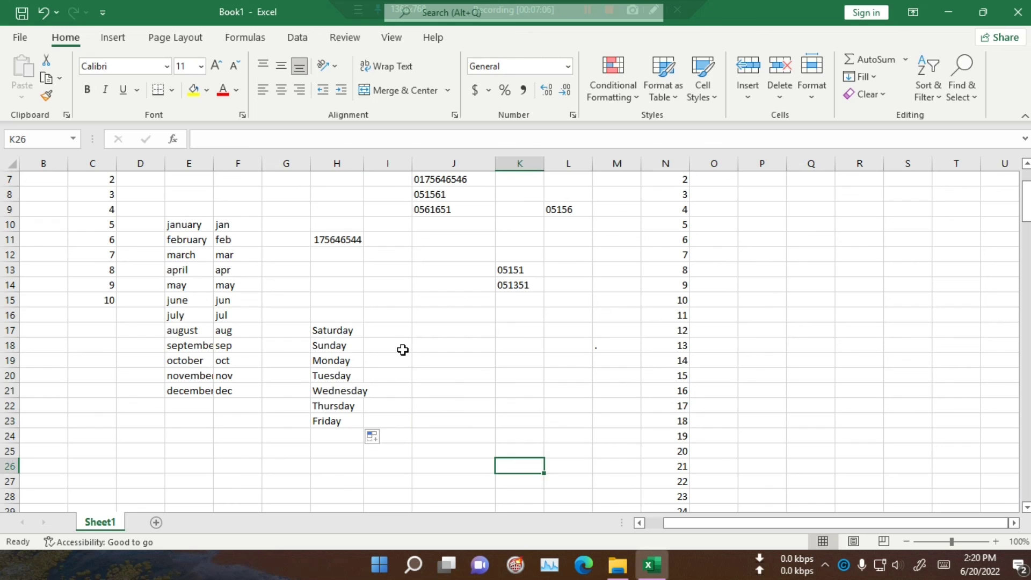
{"action": "left_click", "coordinate": [423, 333]}
Step: Enter Sat in J17 and AutoFill the abbreviations down to Fri in J23
{"action": "type", "text": "Sa"}
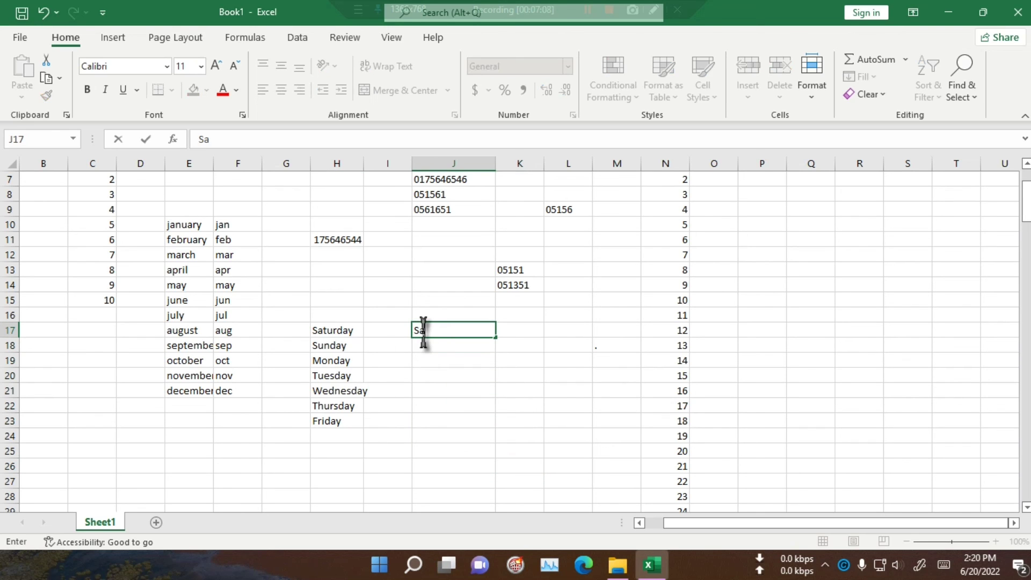
{"action": "left_click", "coordinate": [445, 373]}
{"action": "key", "text": "Up"}
{"action": "key", "text": "Up"}
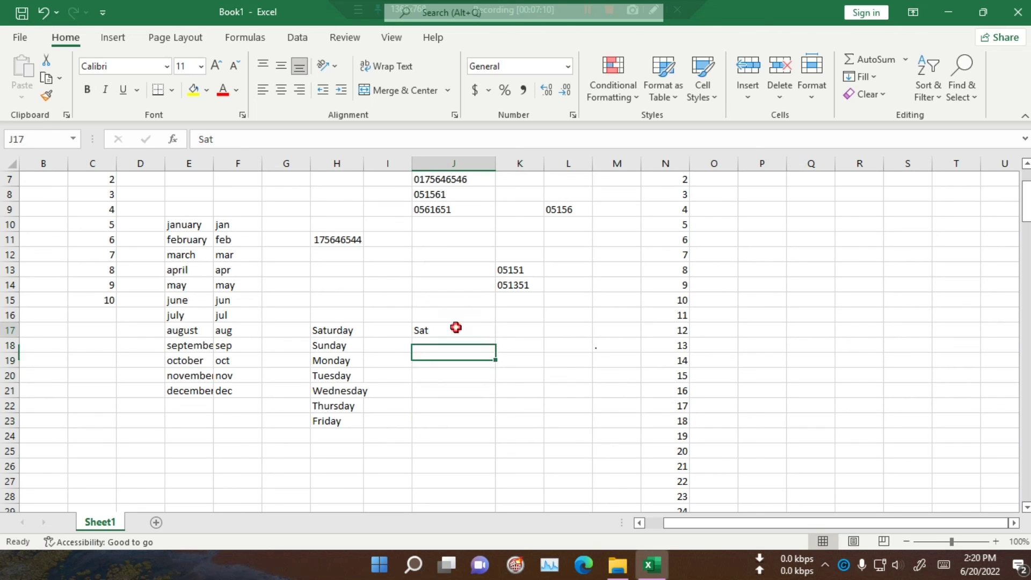
{"action": "left_click", "coordinate": [454, 329]}
{"action": "left_click_drag", "start_coordinate": [496, 337], "coordinate": [497, 427]}
{"action": "left_click", "coordinate": [615, 425]}
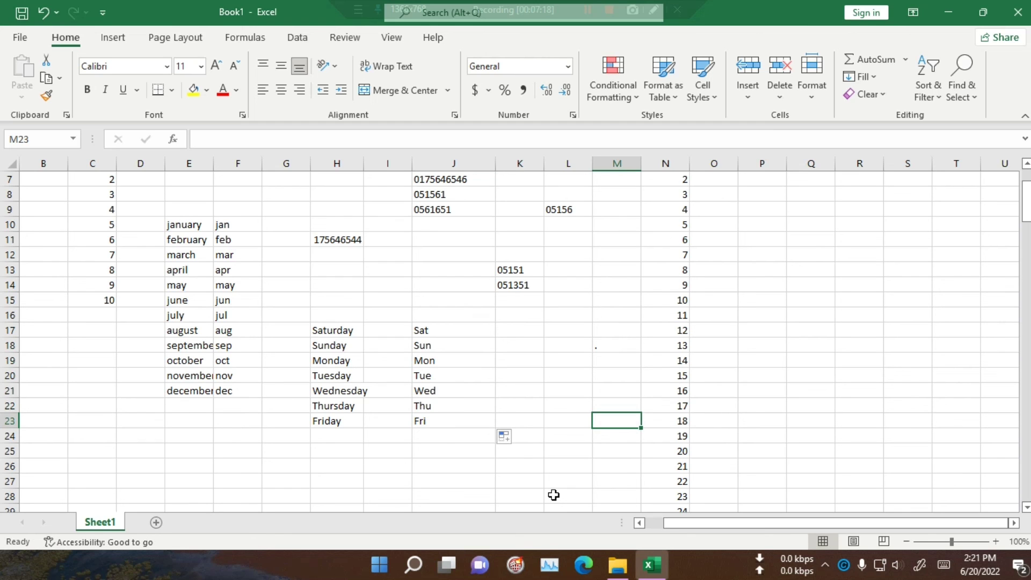
{"action": "scroll", "coordinate": [456, 446], "scroll_direction": "up", "scroll_amount": 2}
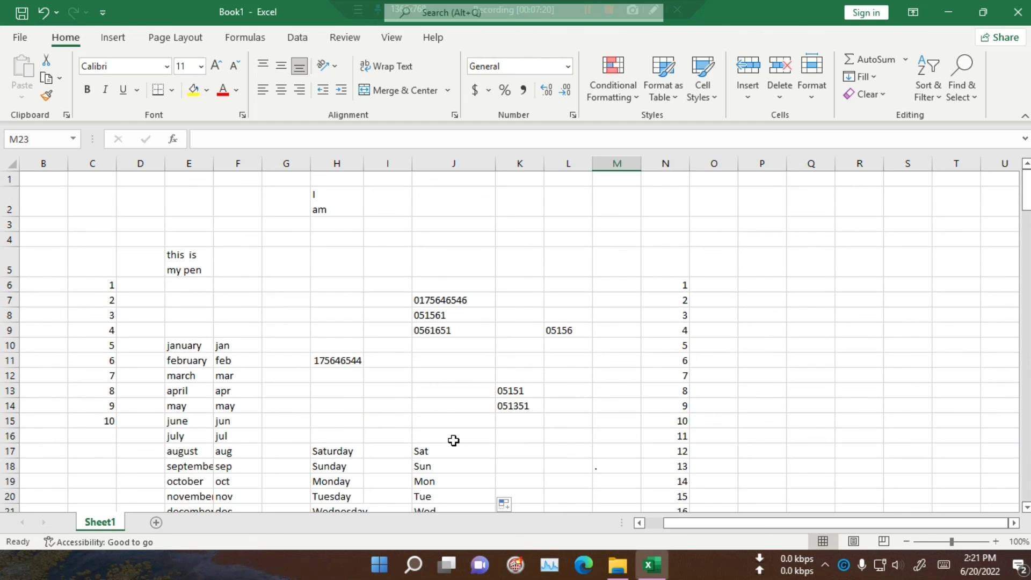
{"action": "scroll", "coordinate": [454, 441], "scroll_direction": "down", "scroll_amount": 4}
{"action": "scroll", "coordinate": [454, 440], "scroll_direction": "up", "scroll_amount": 4}
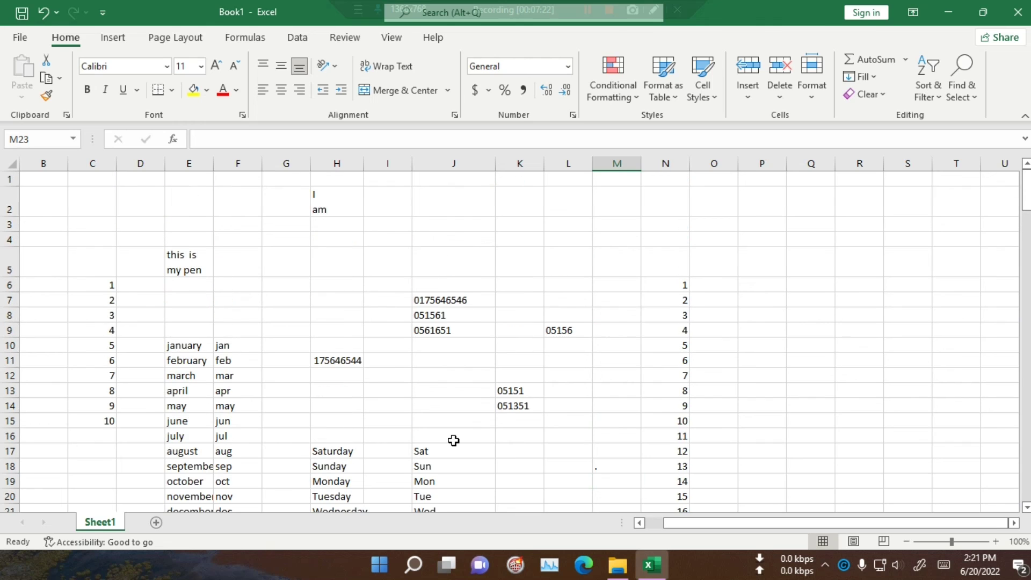